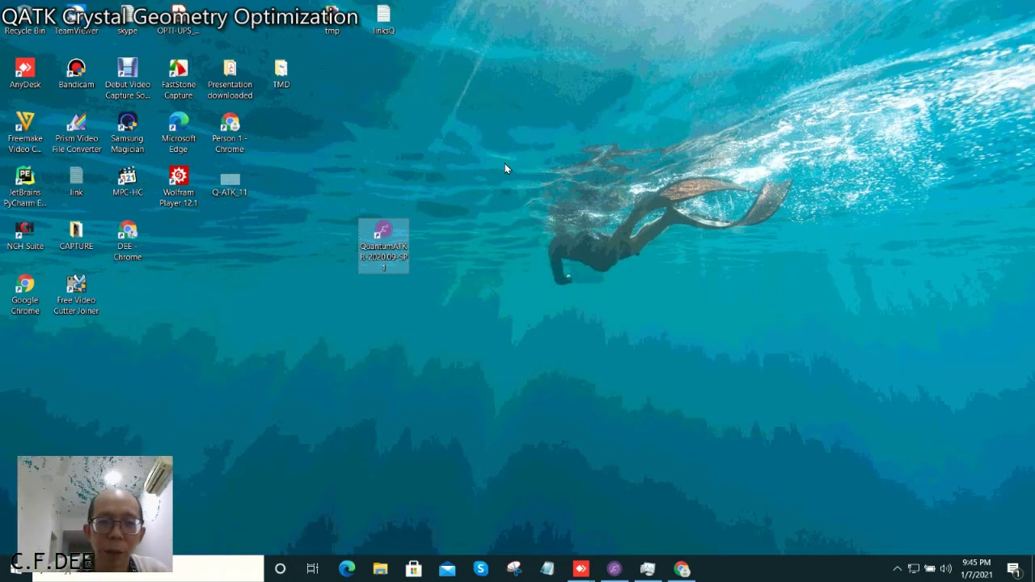
# Launch QuantumATK from its desktop shortcut to bring up the recent projects list
pyautogui.doubleClick(385, 237)
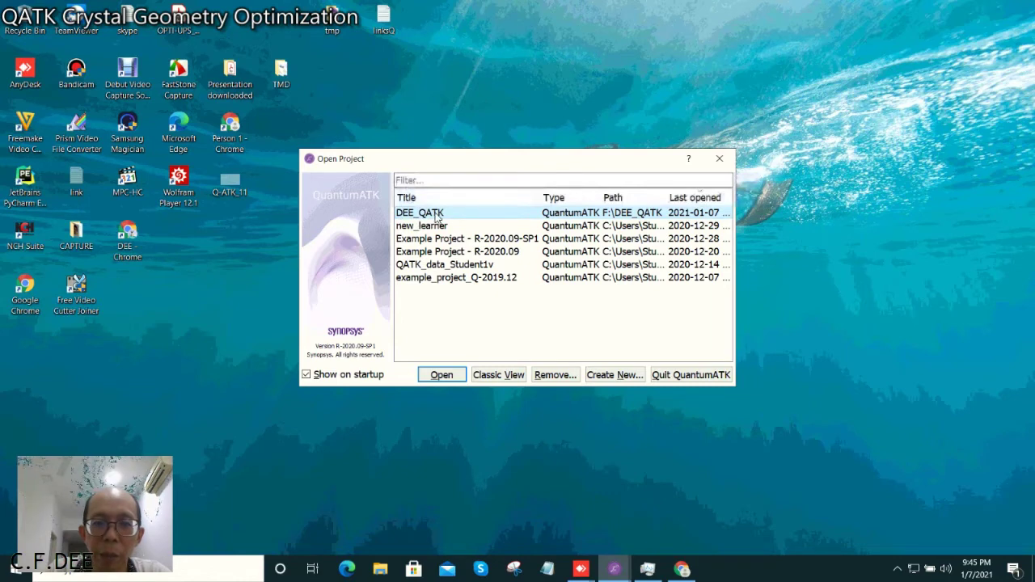
# Open the DEE_QATK project from the recent projects list
pyautogui.doubleClick(435, 215)
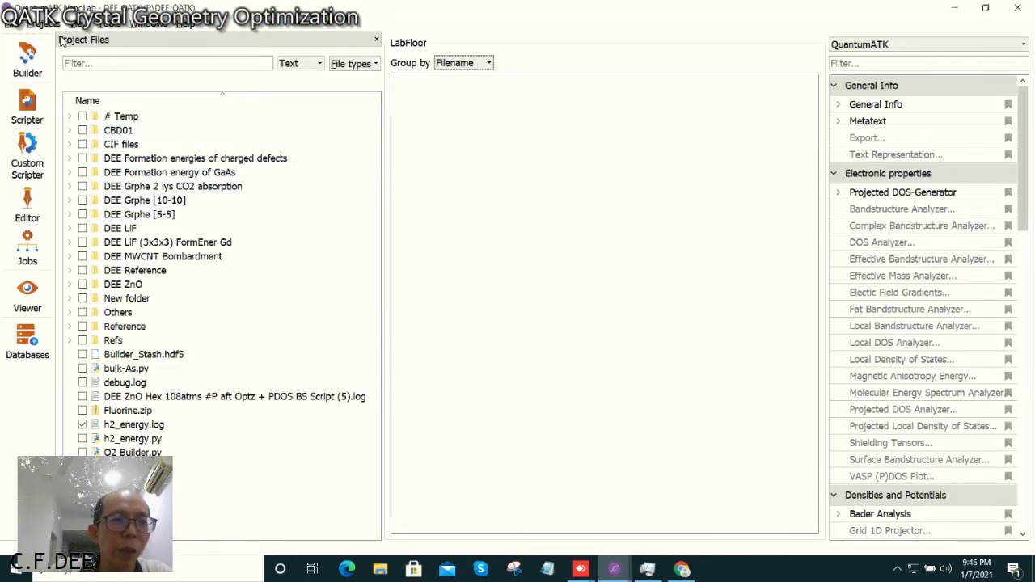
pyautogui.click(32, 69)
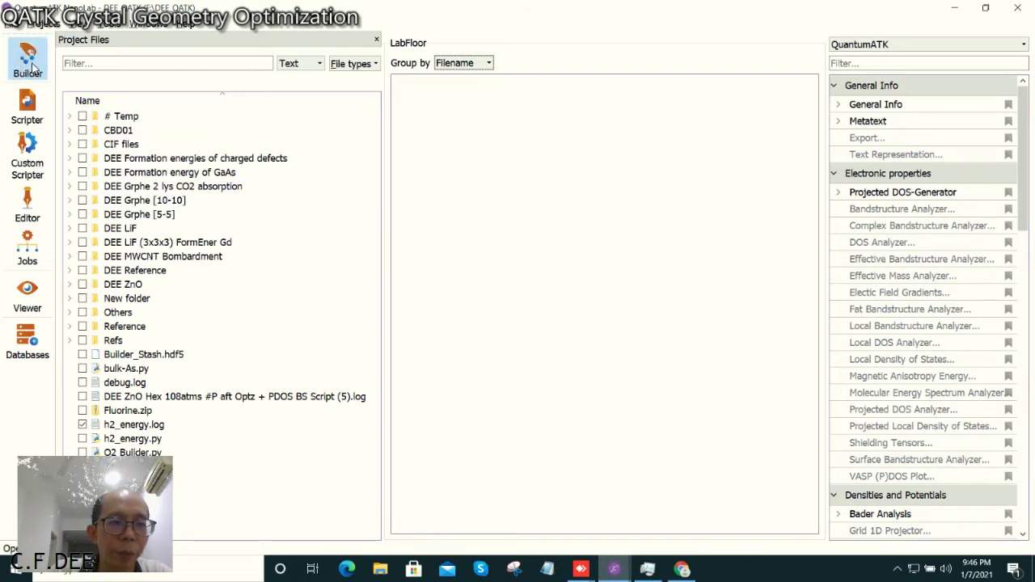
# Open the Builder maximized and show the + Add drop-down choices
pyautogui.click(33, 68)
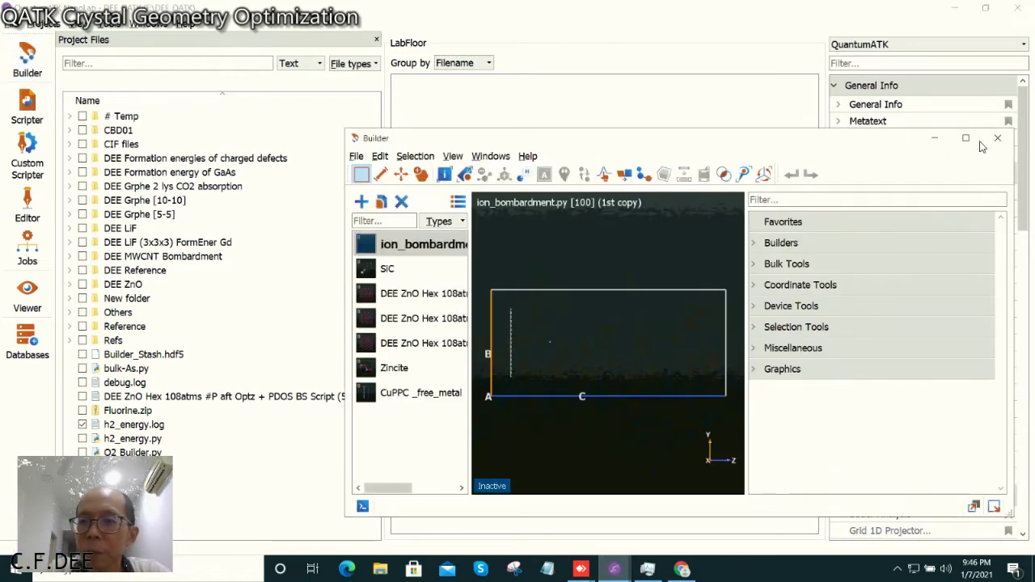
pyautogui.click(964, 139)
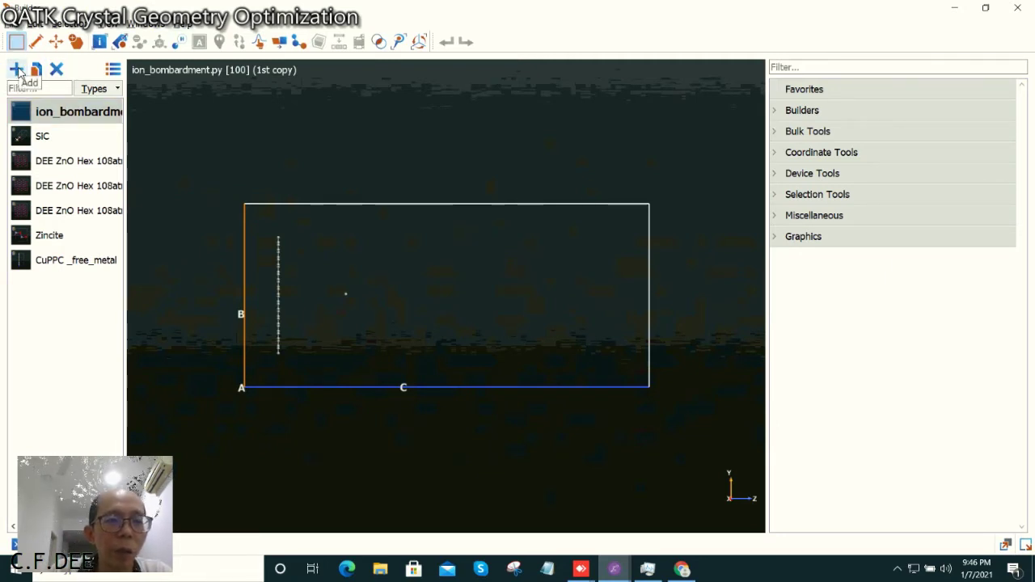
pyautogui.click(18, 71)
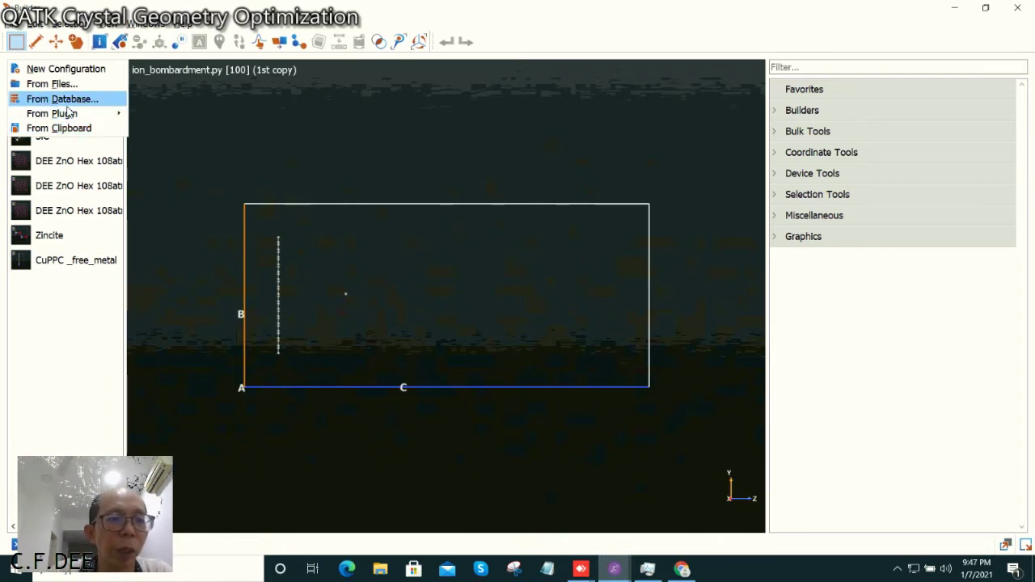
# Search the crystal database for ZnO and add hexagonal Zincite to the stash
pyautogui.click(314, 138)
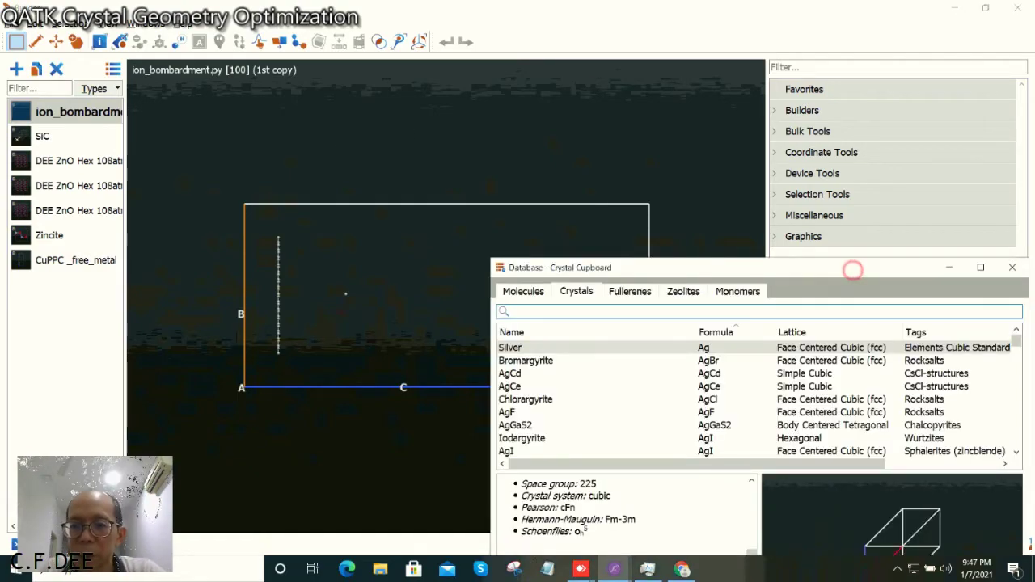
pyautogui.moveTo(853, 275)
pyautogui.mouseDown()
pyautogui.moveTo(352, 68)
pyautogui.moveTo(534, 67)
pyautogui.mouseUp()
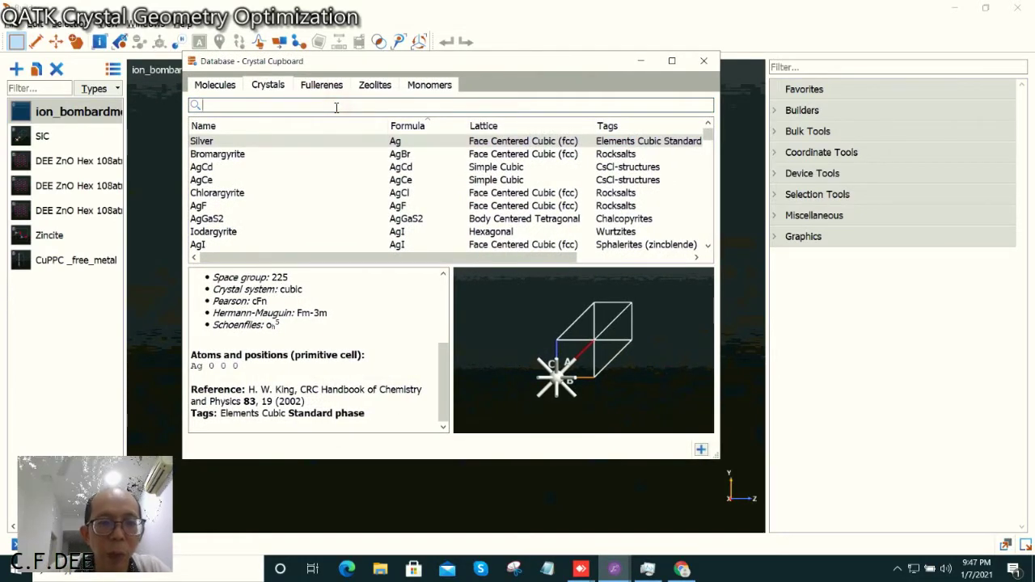
pyautogui.write('ZnO')
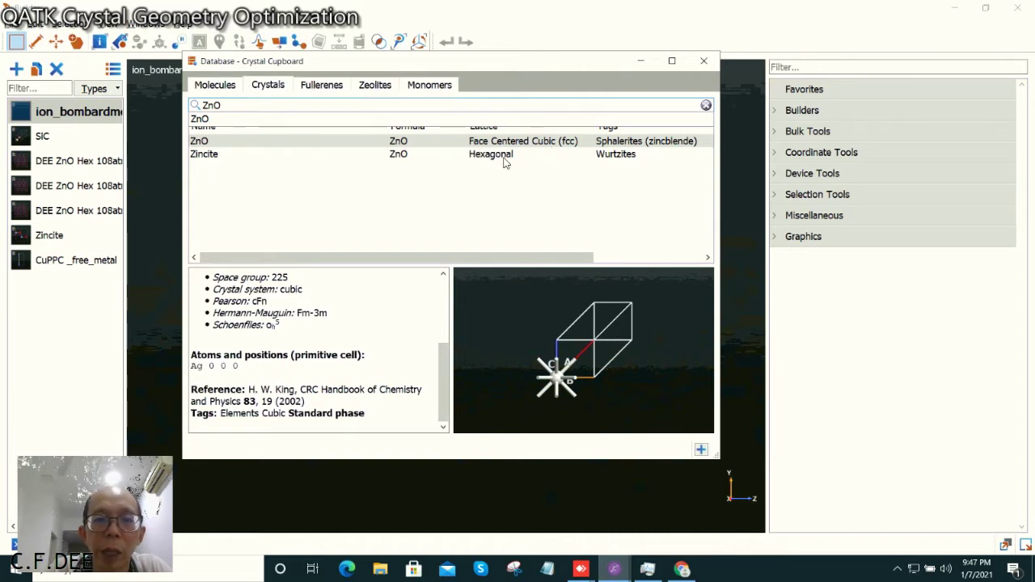
pyautogui.click(504, 157)
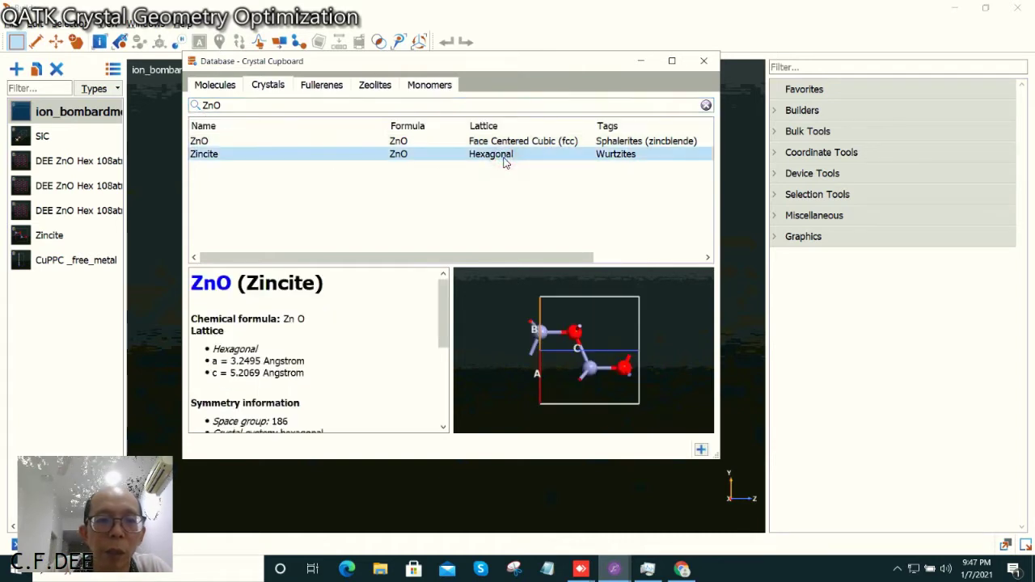
pyautogui.doubleClick(251, 159)
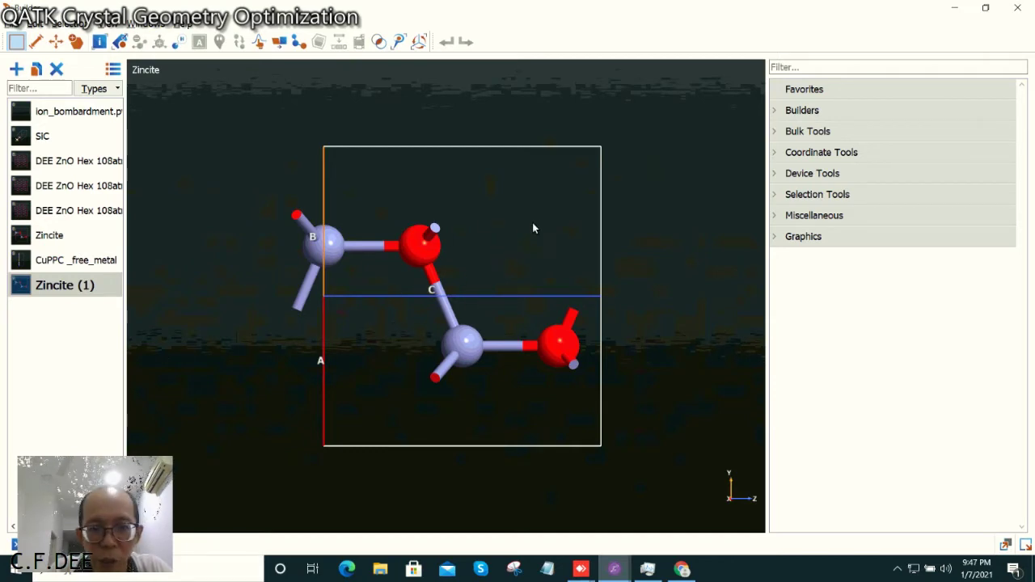
# Rename the Zincite (1) stash entry to 'ZnO Hex'
pyautogui.moveTo(481, 232)
pyautogui.mouseDown()
pyautogui.moveTo(412, 273)
pyautogui.moveTo(397, 222)
pyautogui.moveTo(404, 231)
pyautogui.moveTo(377, 227)
pyautogui.moveTo(402, 167)
pyautogui.moveTo(407, 185)
pyautogui.moveTo(421, 185)
pyautogui.moveTo(407, 180)
pyautogui.moveTo(386, 199)
pyautogui.moveTo(461, 227)
pyautogui.moveTo(423, 194)
pyautogui.moveTo(346, 217)
pyautogui.moveTo(347, 248)
pyautogui.moveTo(364, 247)
pyautogui.mouseUp()
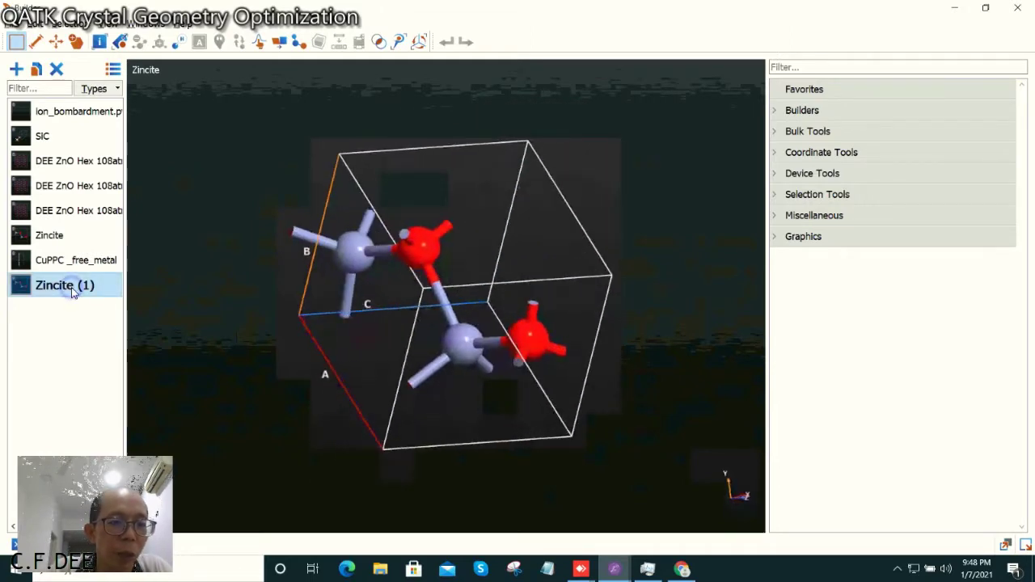
pyautogui.rightClick(73, 291)
pyautogui.click(111, 295)
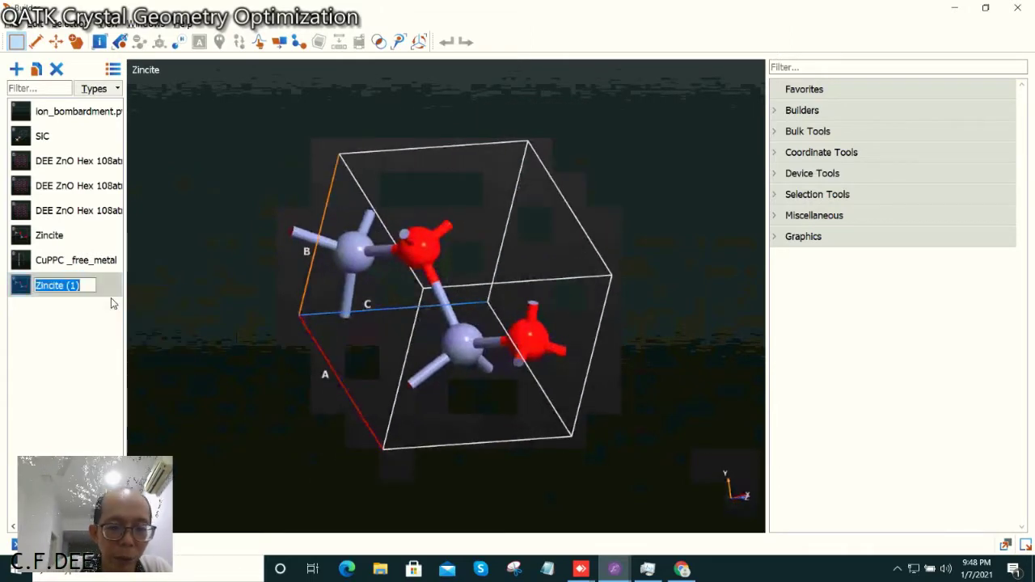
pyautogui.write('Zn')
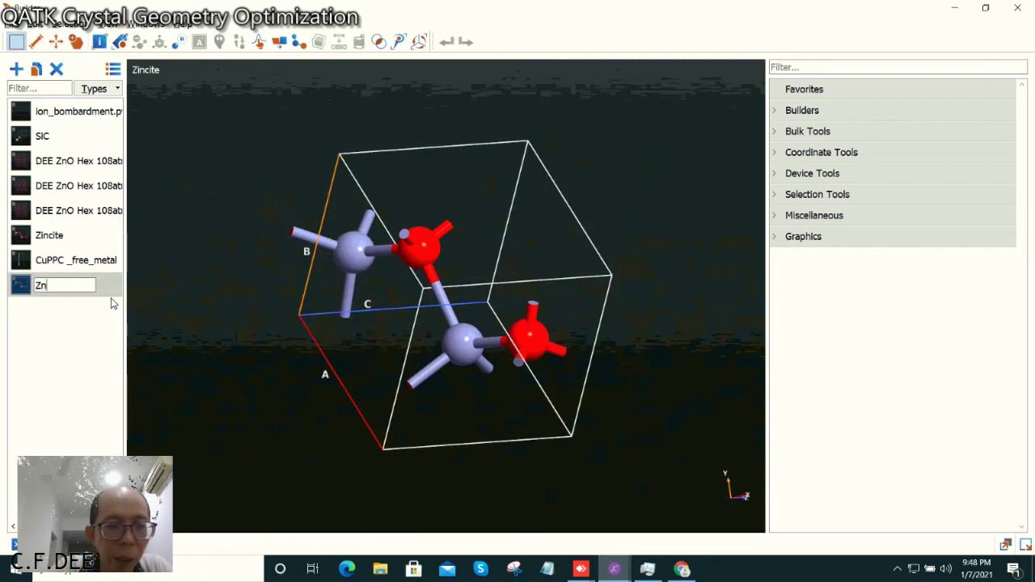
pyautogui.write('O')
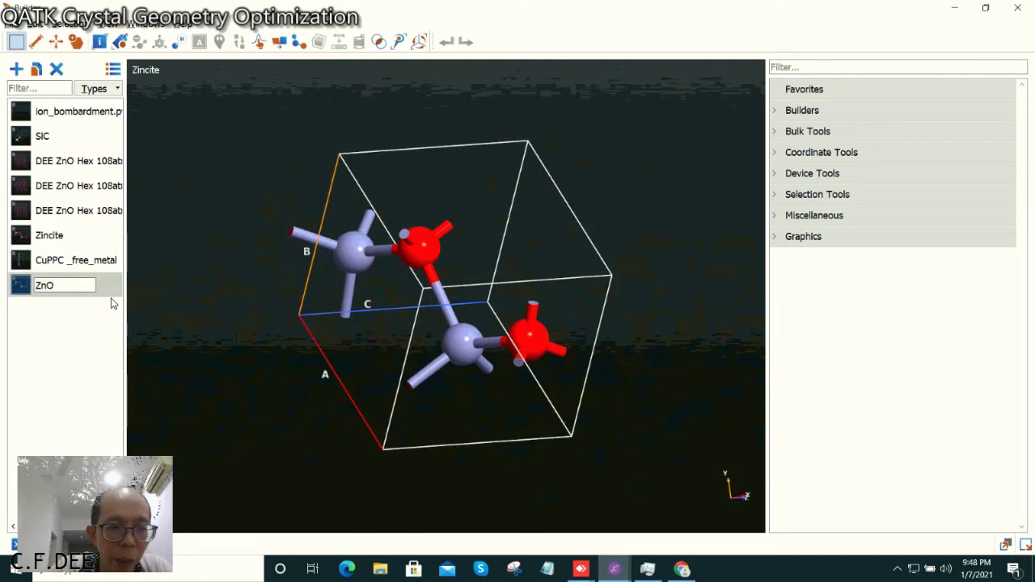
pyautogui.write(' Hex')
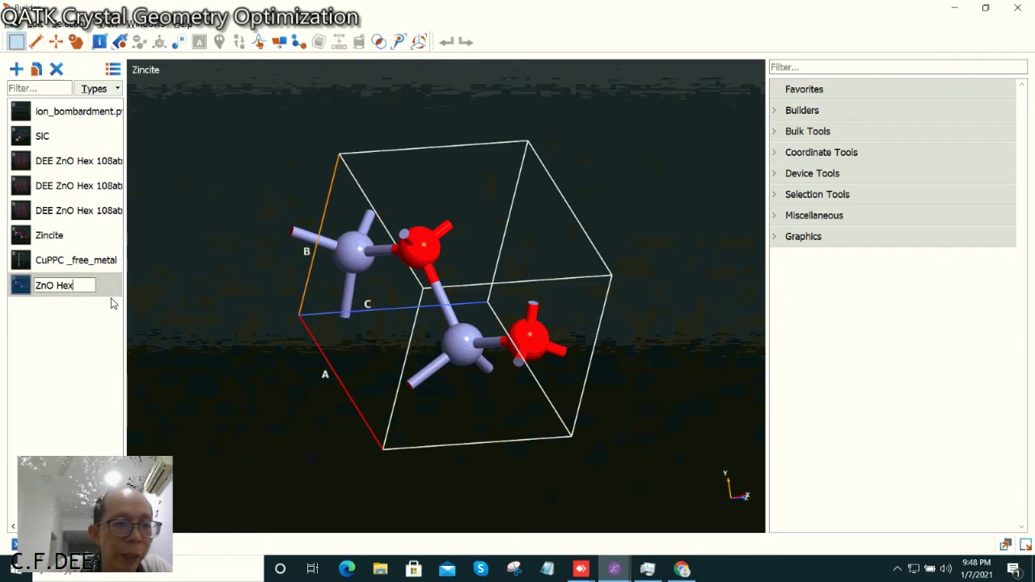
pyautogui.press('Return')
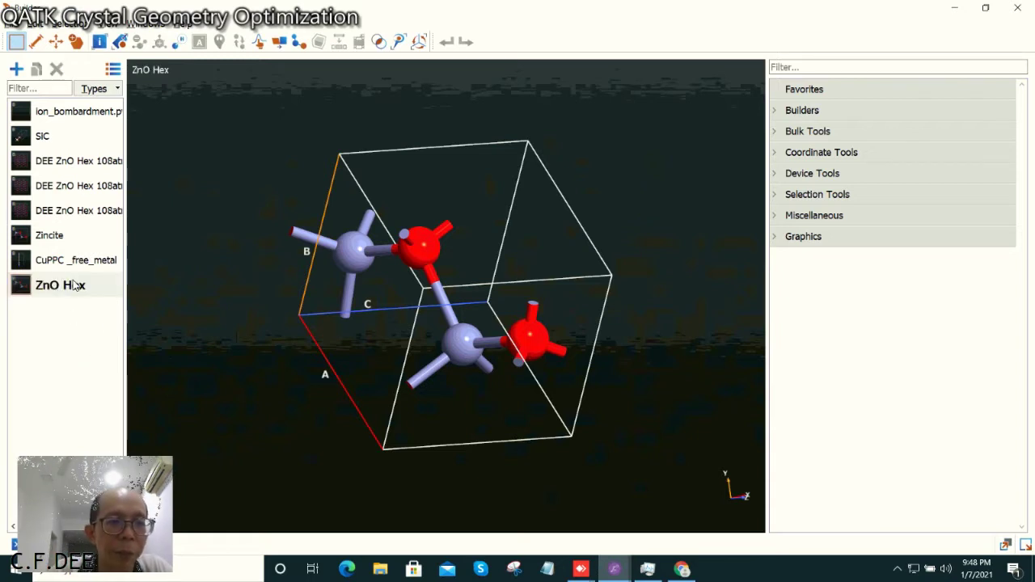
# From Save As, create a new folder named 'DEE Demo' inside DEE_QATK
pyautogui.click(14, 24)
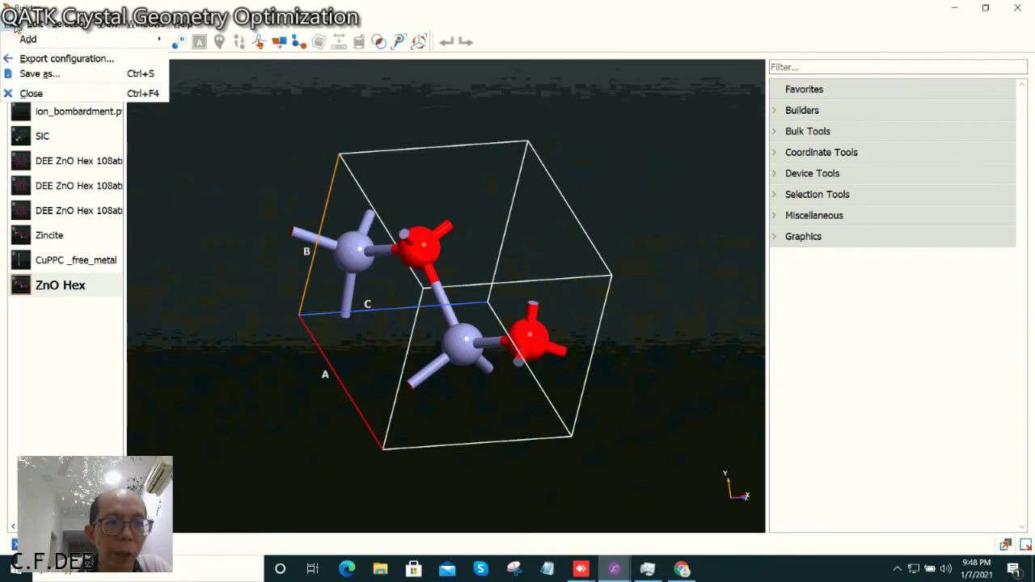
pyautogui.click(40, 73)
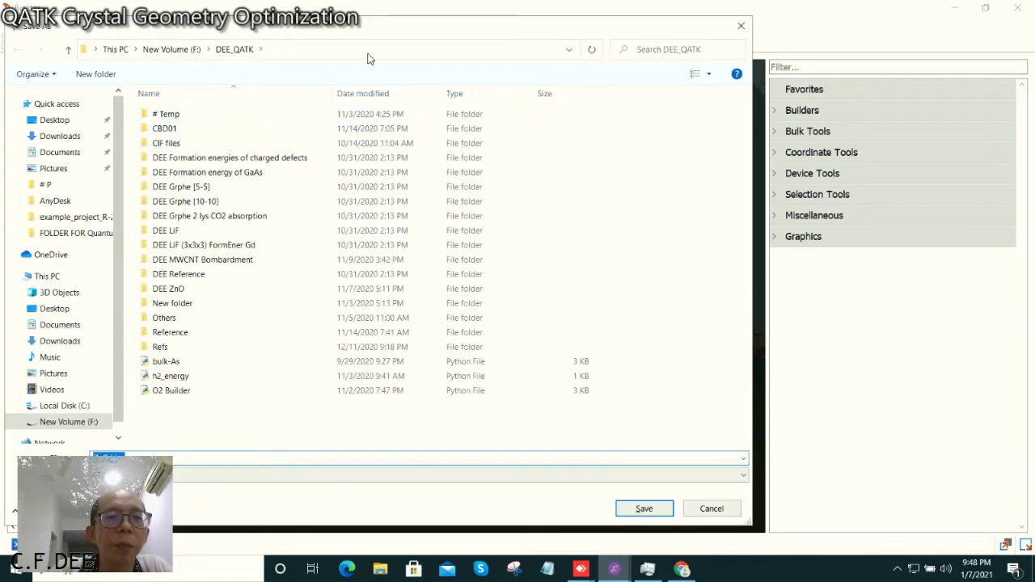
pyautogui.moveTo(364, 36); pyautogui.dragTo(475, 36)
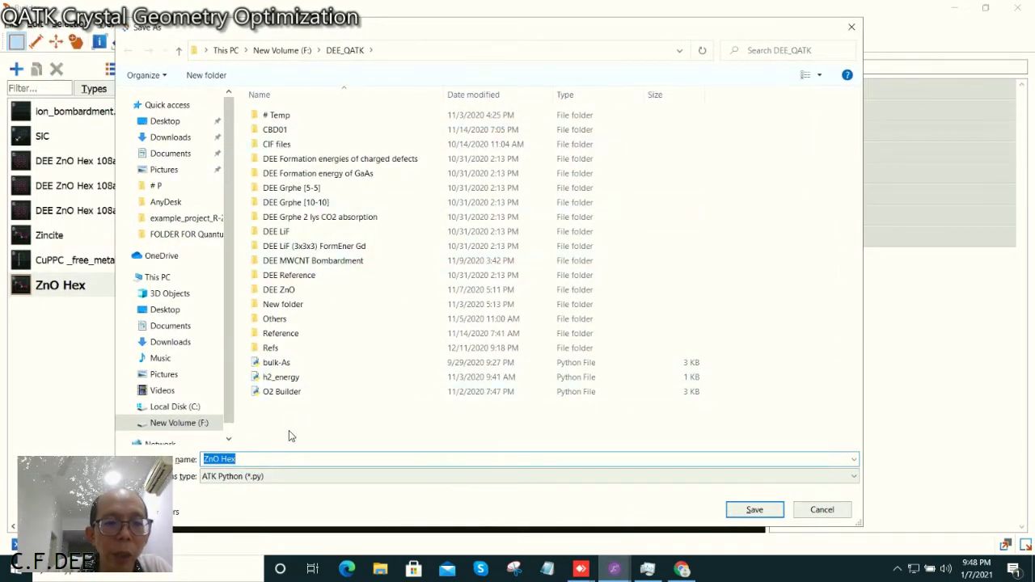
pyautogui.click(289, 421)
pyautogui.rightClick(289, 420)
pyautogui.moveTo(340, 385)
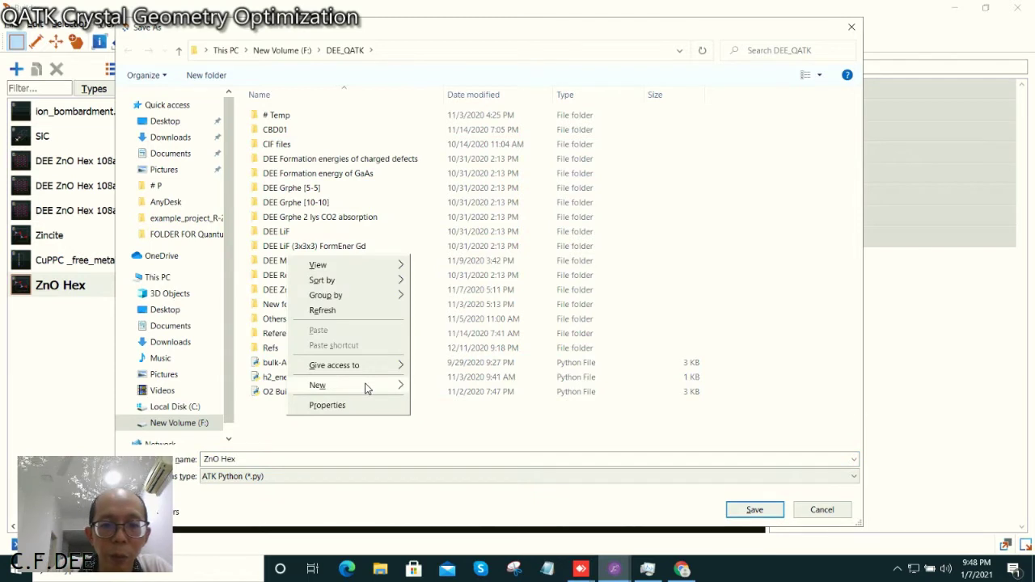
pyautogui.click(442, 388)
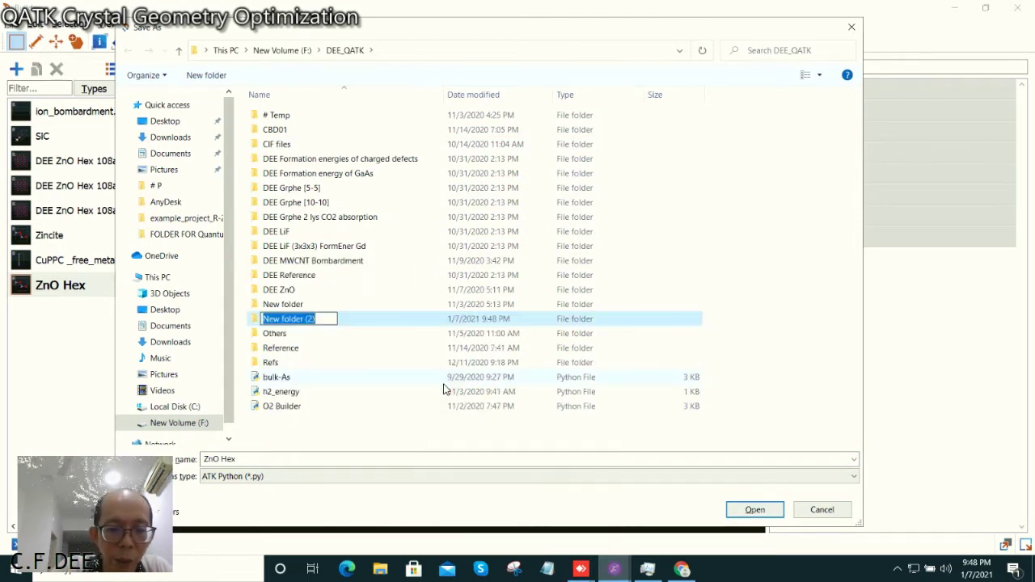
pyautogui.write('DEE')
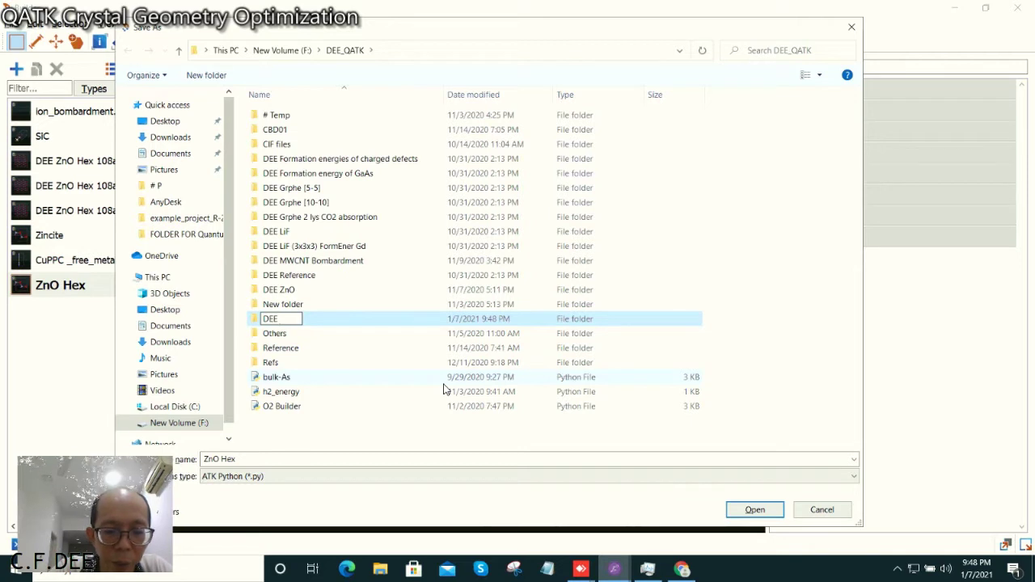
pyautogui.write('est')
pyautogui.press('BackSpace')
pyautogui.press('BackSpace')
pyautogui.press('BackSpace')
pyautogui.press('BackSpace')
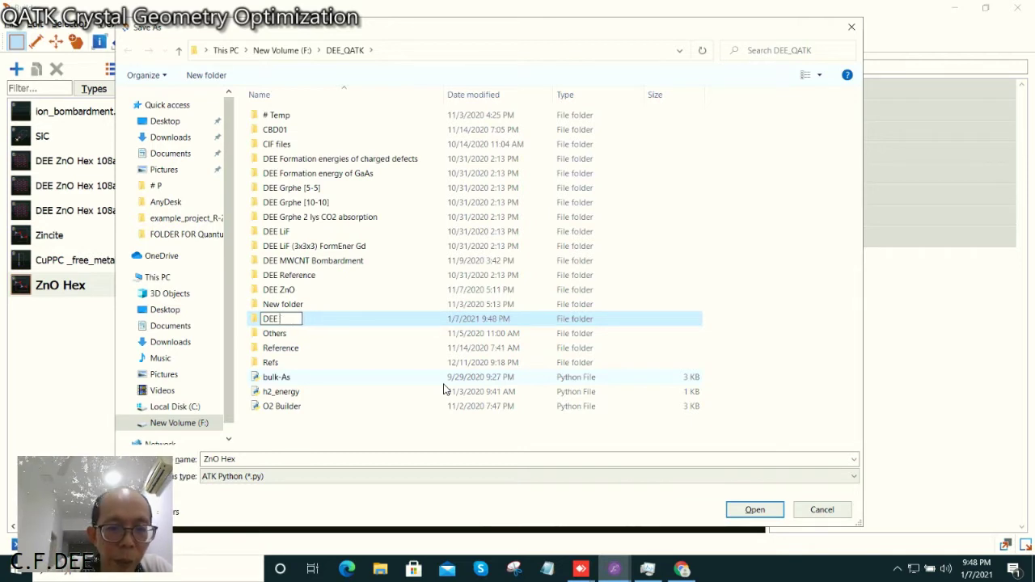
pyautogui.write('Demo')
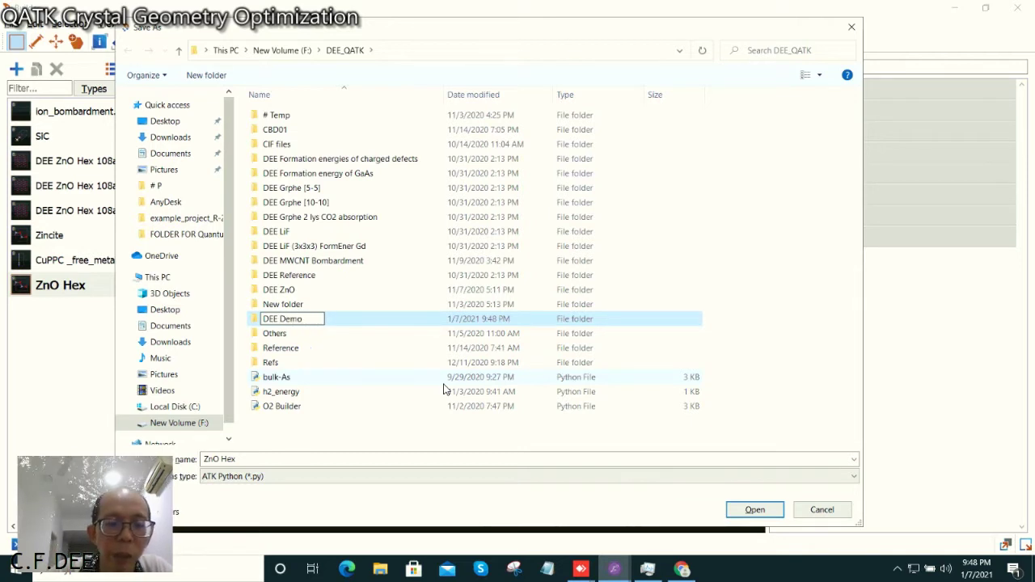
pyautogui.press('Return')
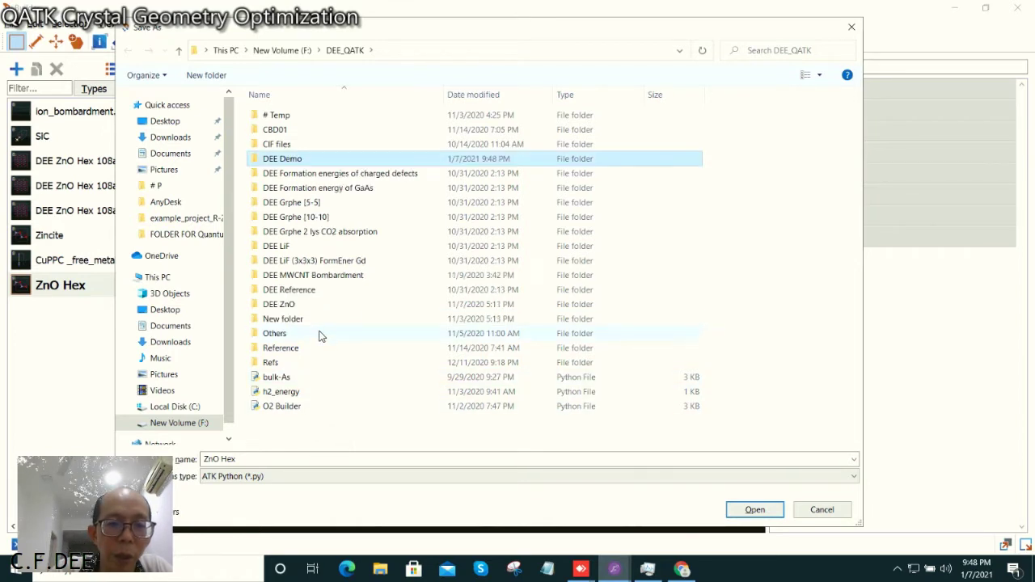
# Save the structure as 'ZnO Hex' inside the DEE Demo folder
pyautogui.doubleClick(291, 160)
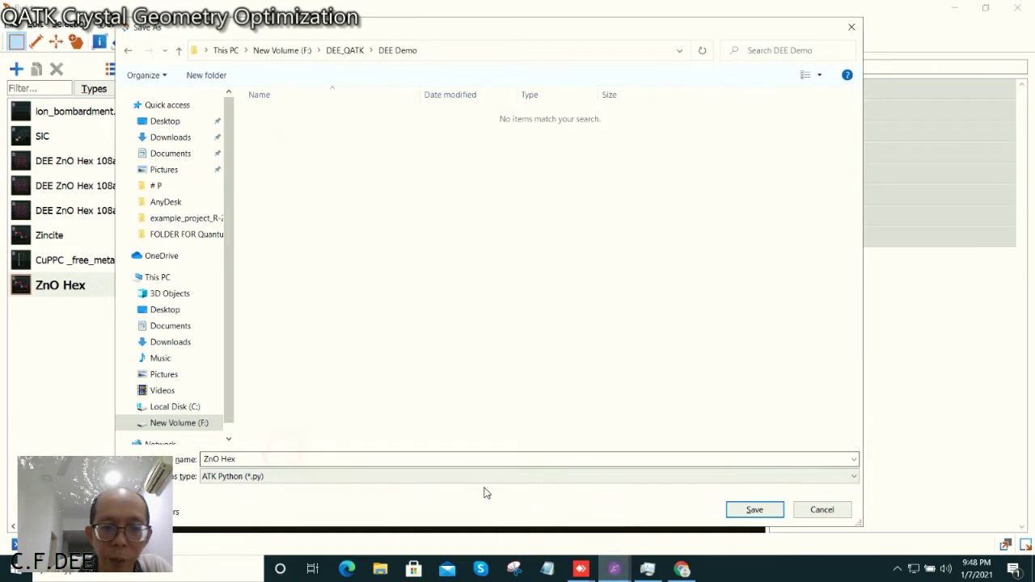
pyautogui.doubleClick(254, 459)
pyautogui.click(756, 510)
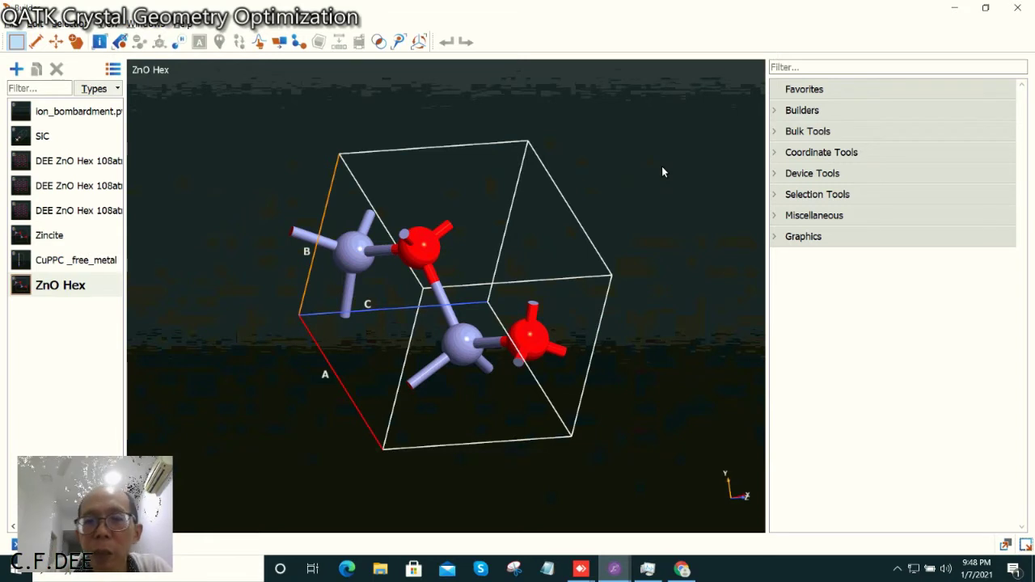
# Set up the Quick Optimizer with the Tersoff_ZnO_2006 potential
pyautogui.click(775, 156)
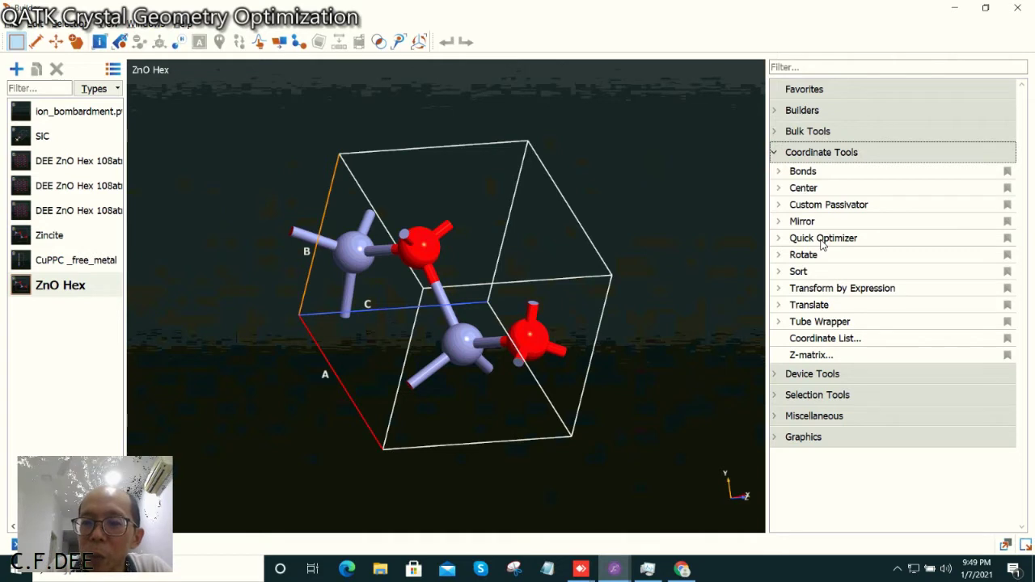
pyautogui.click(780, 240)
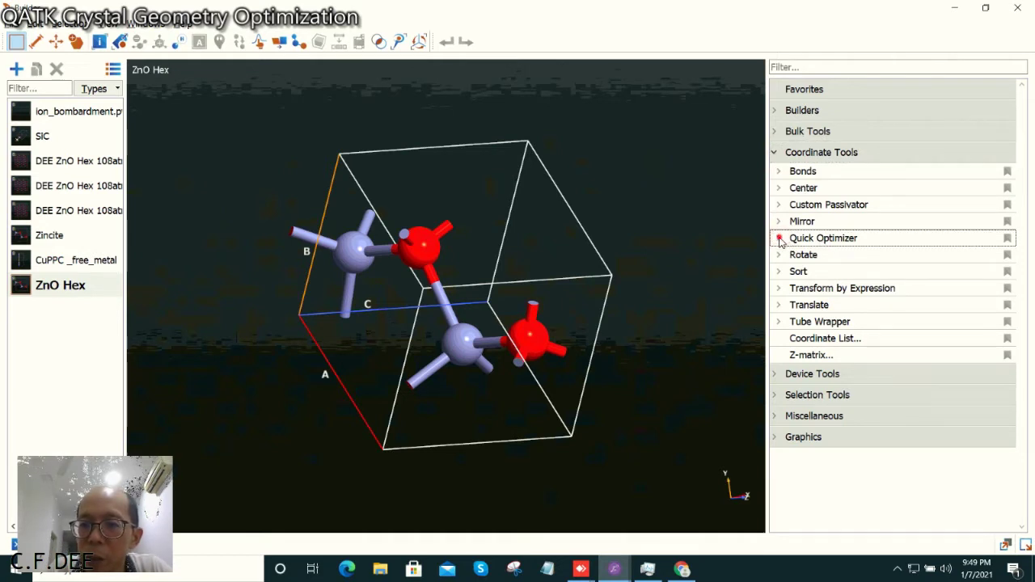
pyautogui.click(779, 240)
pyautogui.click(779, 240)
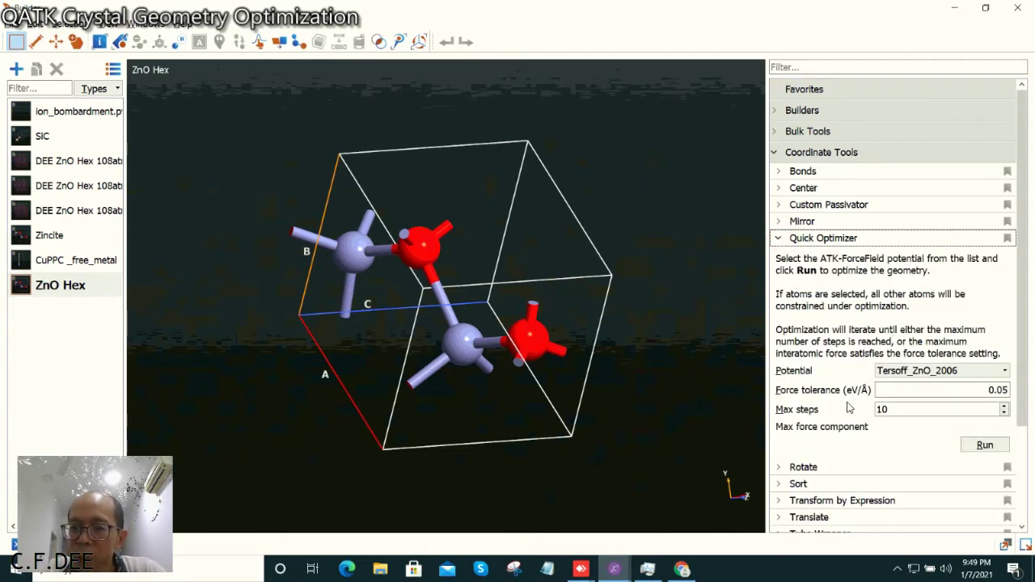
pyautogui.click(1005, 371)
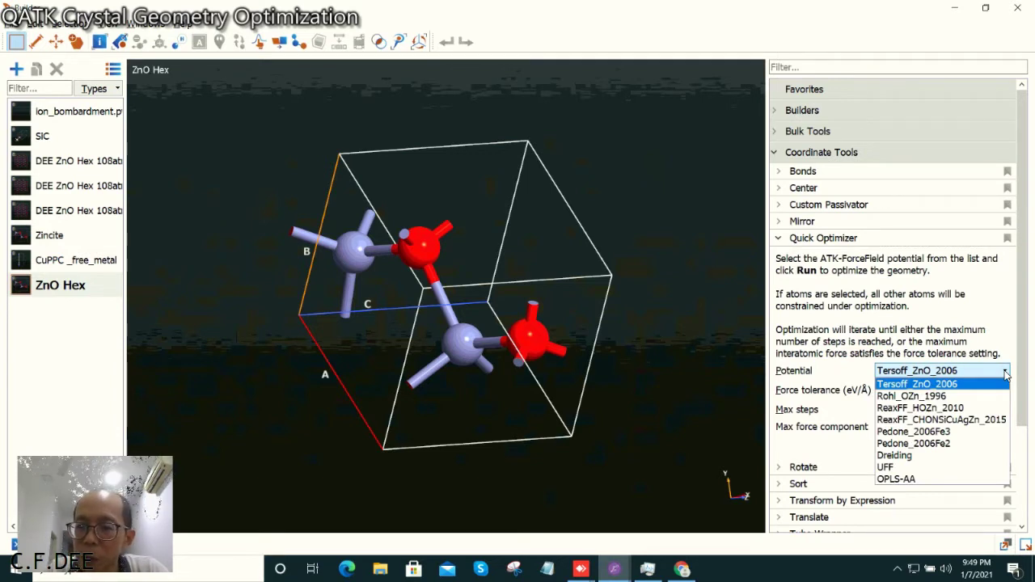
pyautogui.click(1005, 372)
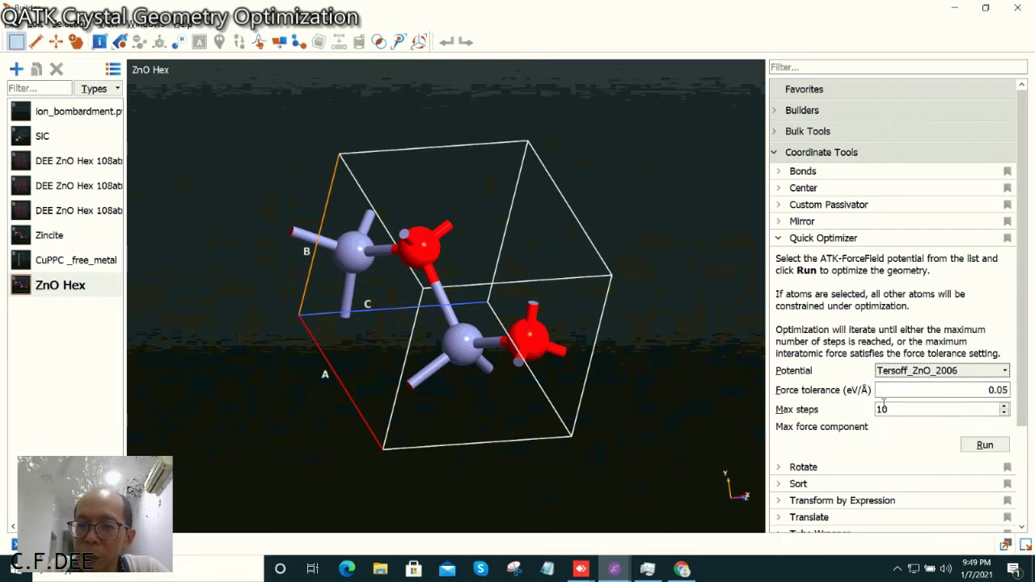
# Set max steps to 30, run the optimization, and inspect the relaxed cell
pyautogui.moveTo(888, 408); pyautogui.dragTo(861, 406)
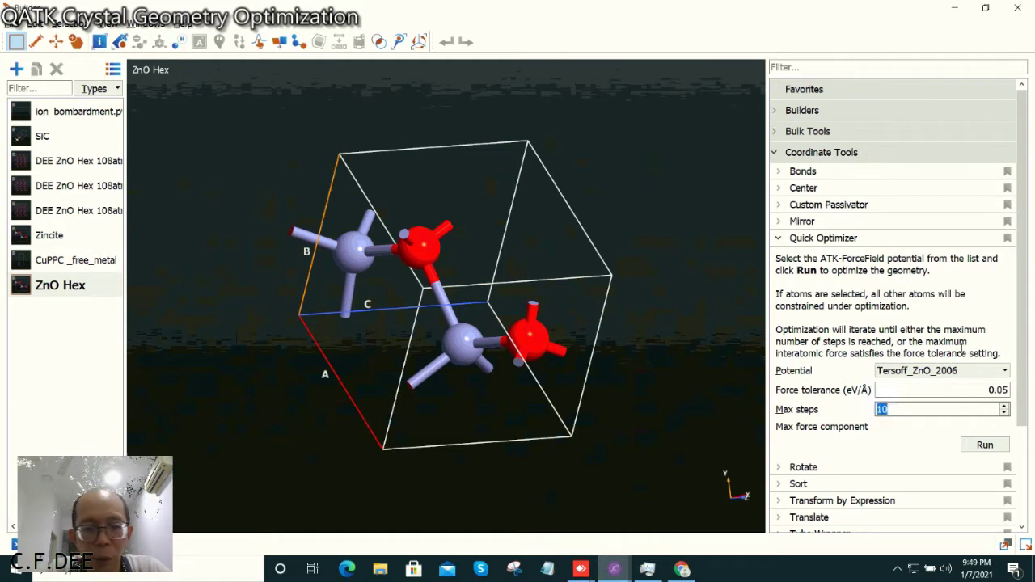
pyautogui.write('3')
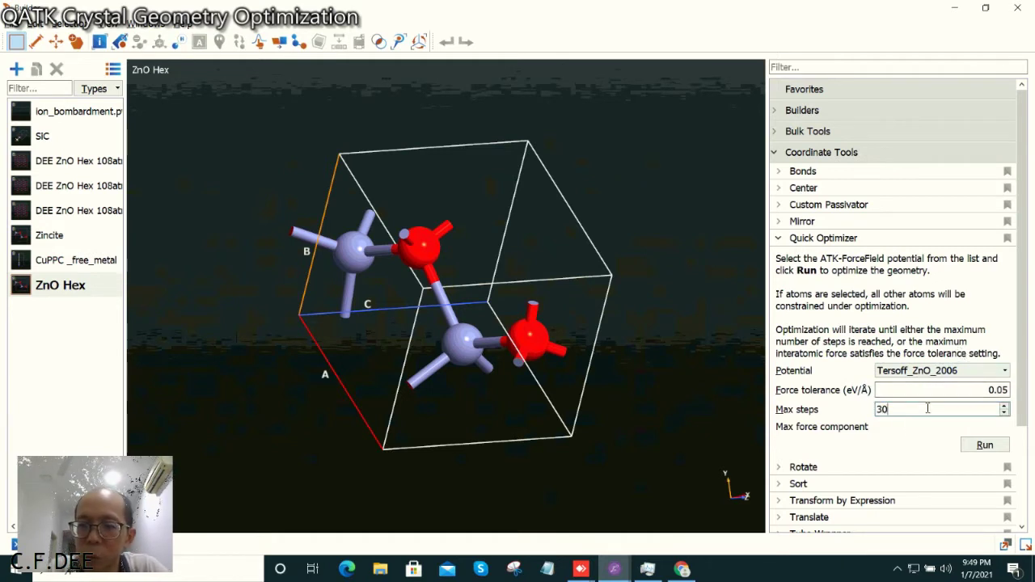
pyautogui.click(984, 446)
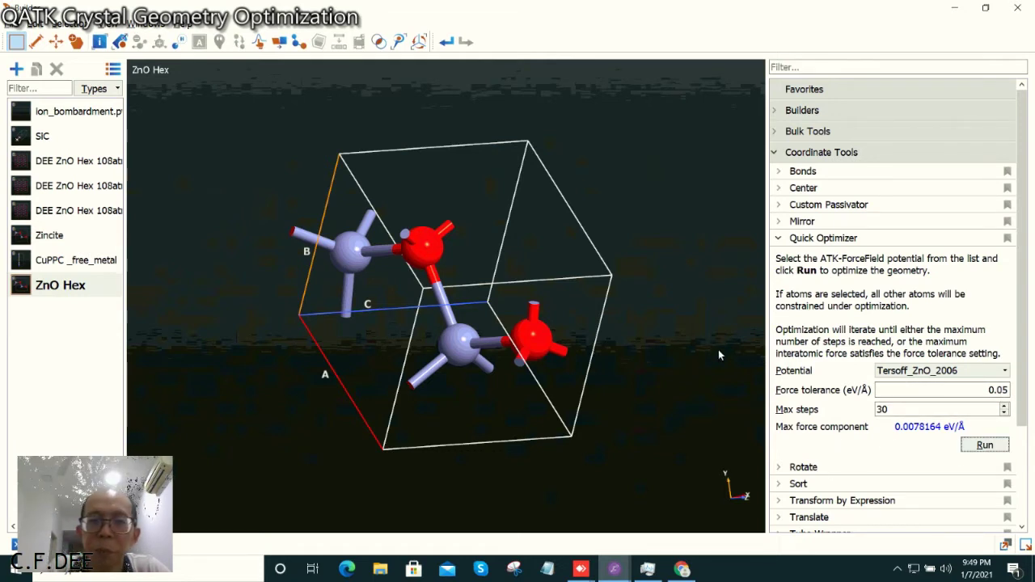
pyautogui.moveTo(477, 189)
pyautogui.mouseDown(button='right')
pyautogui.moveTo(418, 176)
pyautogui.moveTo(358, 194)
pyautogui.moveTo(412, 194)
pyautogui.moveTo(400, 219)
pyautogui.moveTo(418, 231)
pyautogui.moveTo(462, 215)
pyautogui.moveTo(473, 190)
pyautogui.mouseUp(button='right')
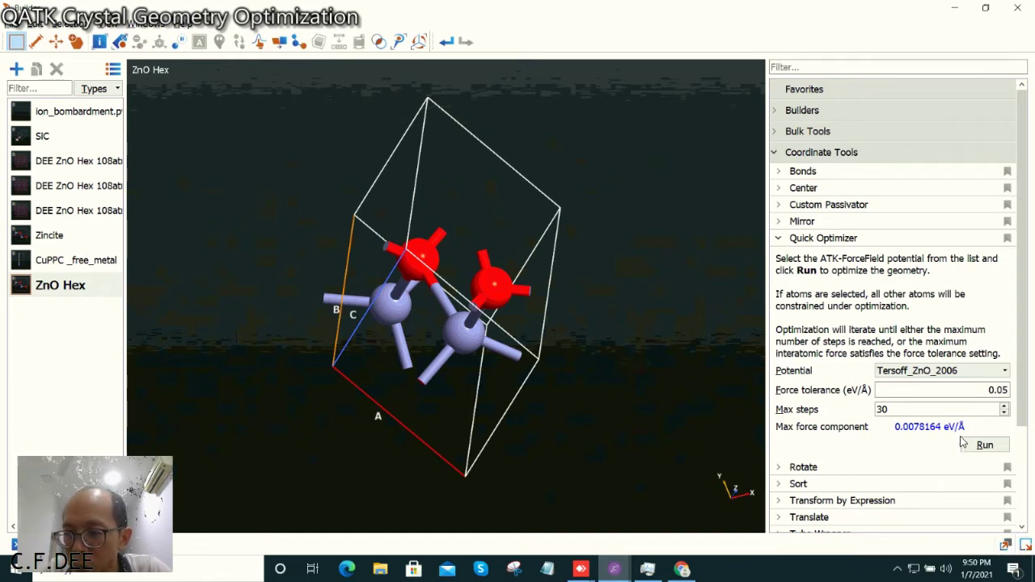
pyautogui.moveTo(937, 409)
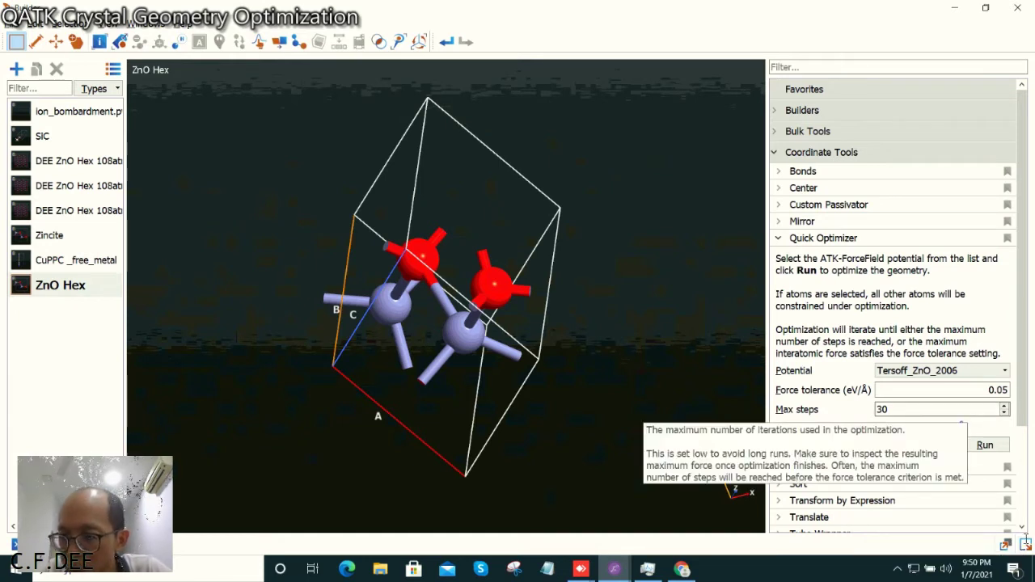
# Open the Script Generator for ZnO Hex in a maximized window
pyautogui.click(1025, 544)
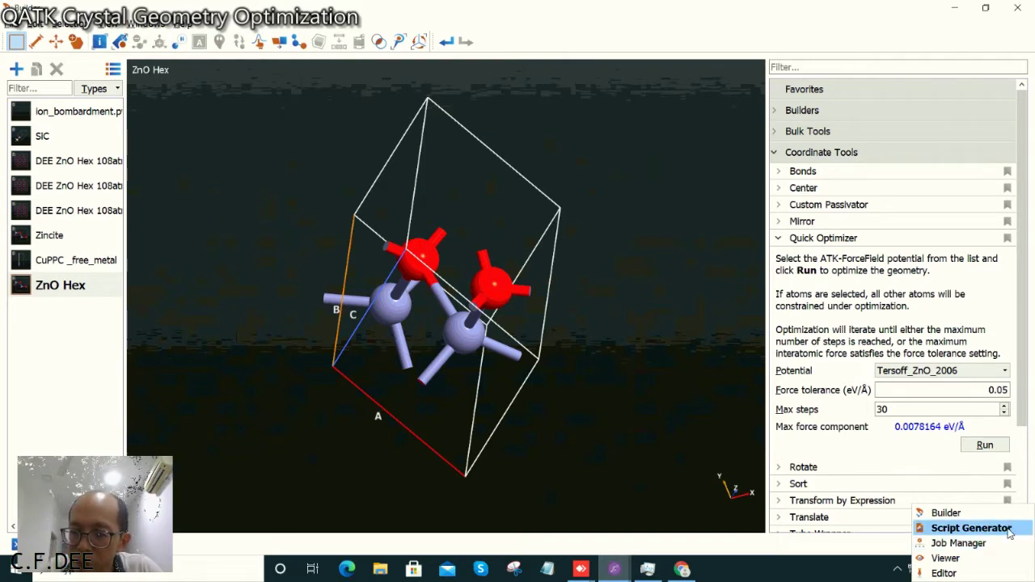
pyautogui.click(1009, 529)
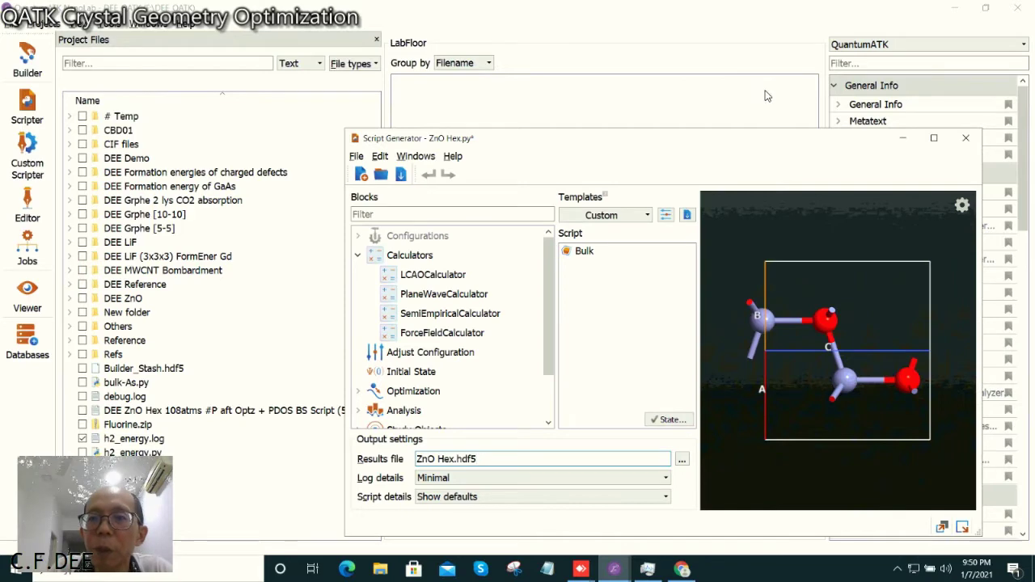
pyautogui.click(742, 144)
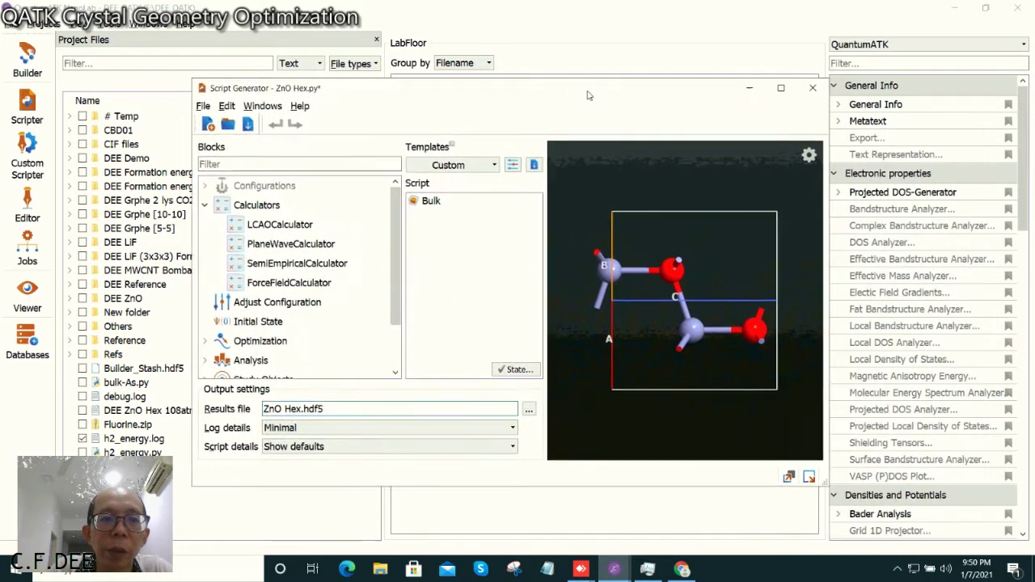
pyautogui.moveTo(743, 144); pyautogui.dragTo(587, 93)
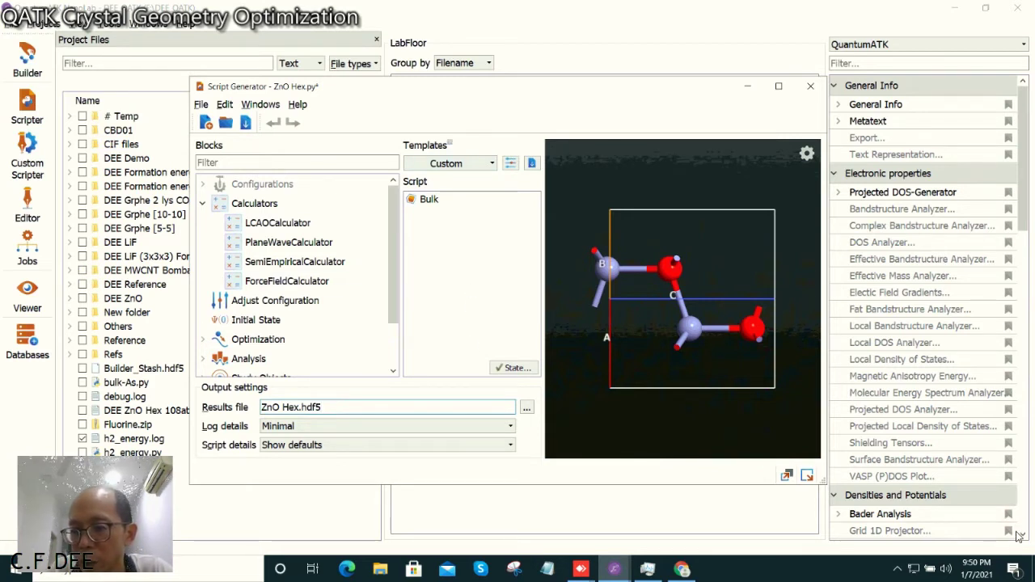
pyautogui.click(779, 89)
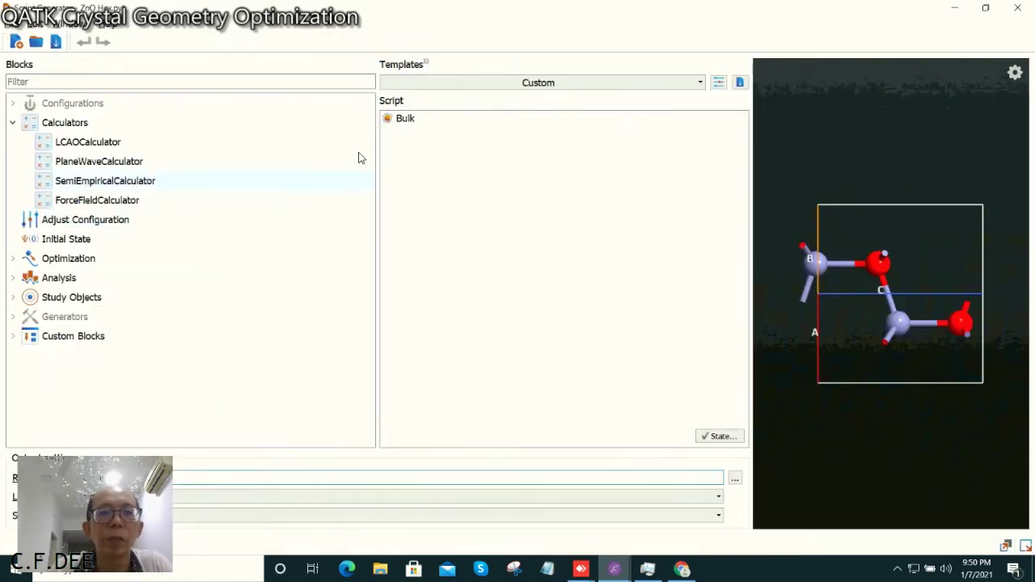
# Select the Bulk configuration, tilt its preview, and pick LCAOCalculator among the Blocks
pyautogui.click(405, 123)
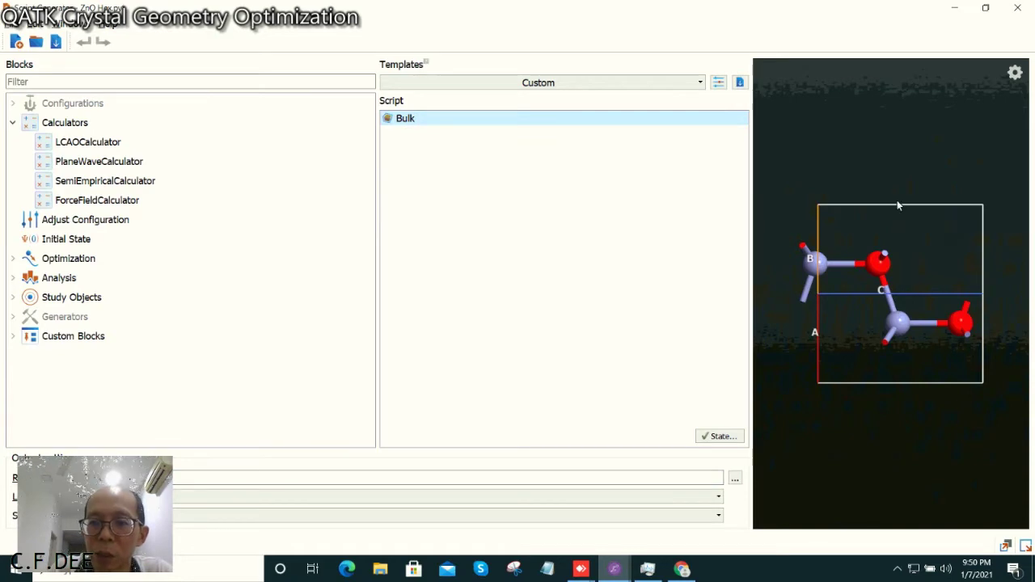
pyautogui.moveTo(896, 206)
pyautogui.mouseDown()
pyautogui.moveTo(871, 219)
pyautogui.moveTo(908, 236)
pyautogui.moveTo(918, 185)
pyautogui.moveTo(917, 231)
pyautogui.moveTo(862, 247)
pyautogui.moveTo(894, 195)
pyautogui.moveTo(873, 218)
pyautogui.moveTo(914, 203)
pyautogui.moveTo(898, 243)
pyautogui.moveTo(878, 257)
pyautogui.moveTo(891, 199)
pyautogui.moveTo(862, 219)
pyautogui.mouseUp()
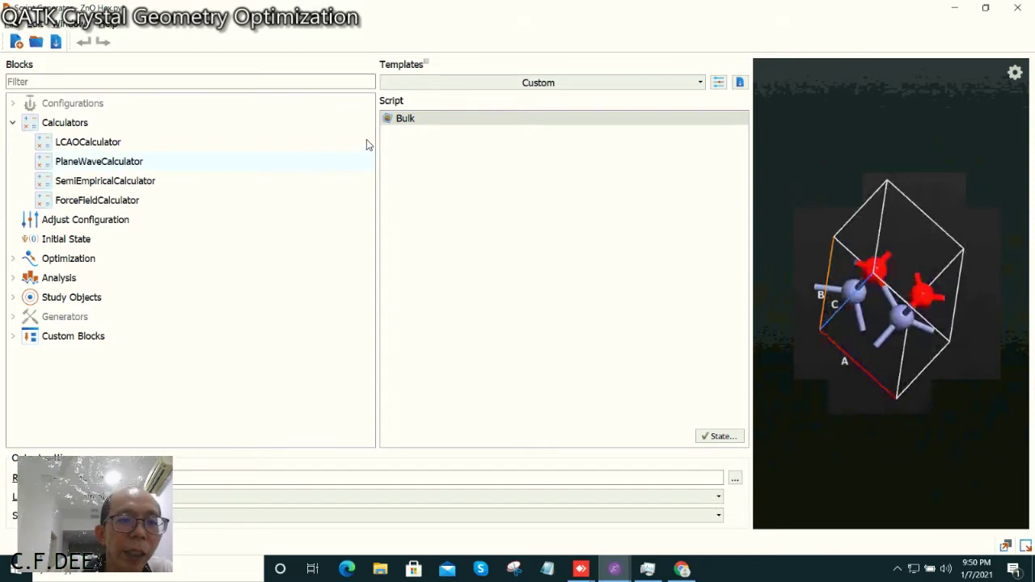
pyautogui.click(80, 146)
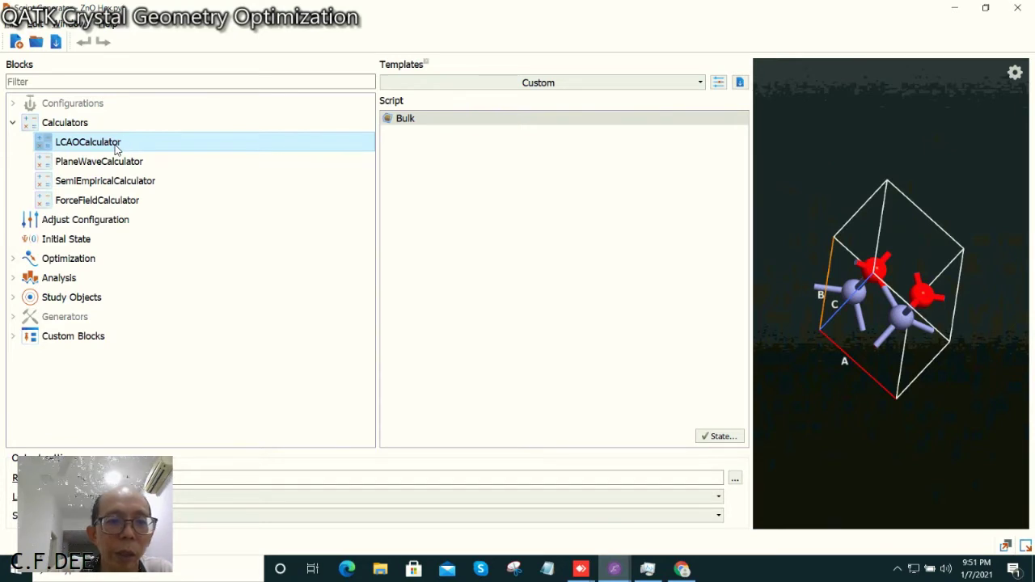
pyautogui.click(115, 146)
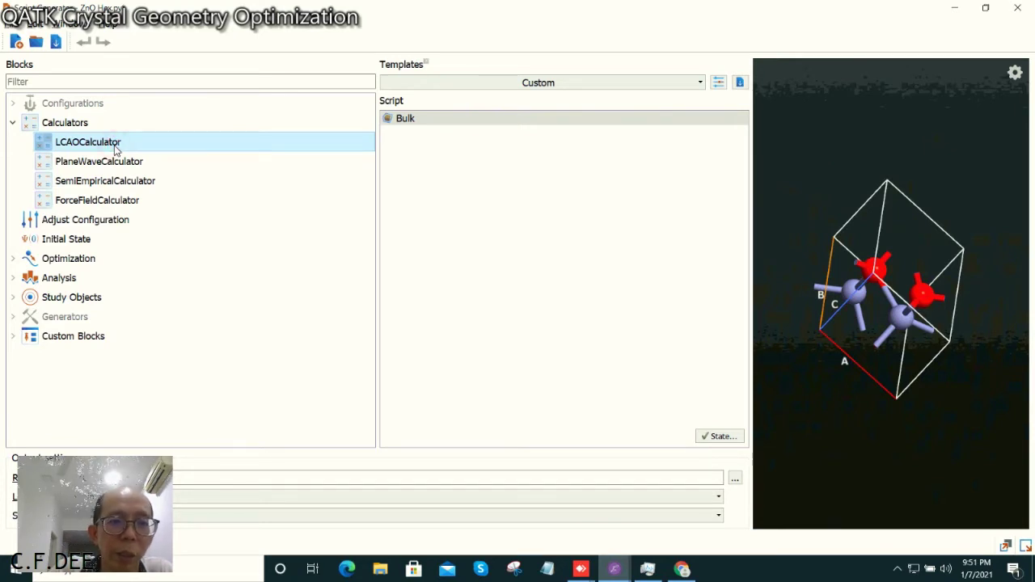
# Add LCAOCalculator after Bulk, review its settings pages, and accept the default GGA-PBE parameters
pyautogui.doubleClick(115, 145)
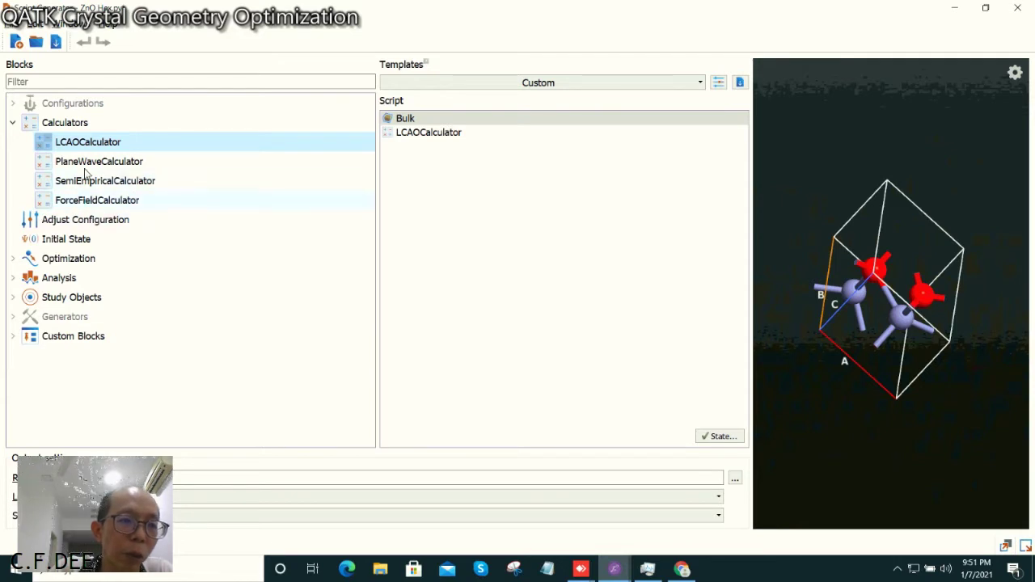
pyautogui.doubleClick(424, 140)
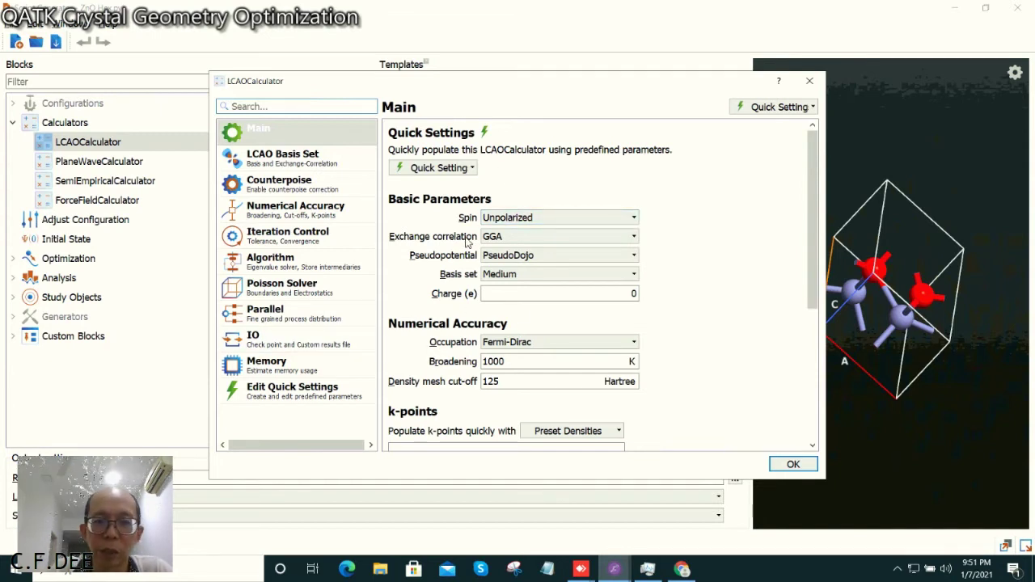
pyautogui.click(286, 166)
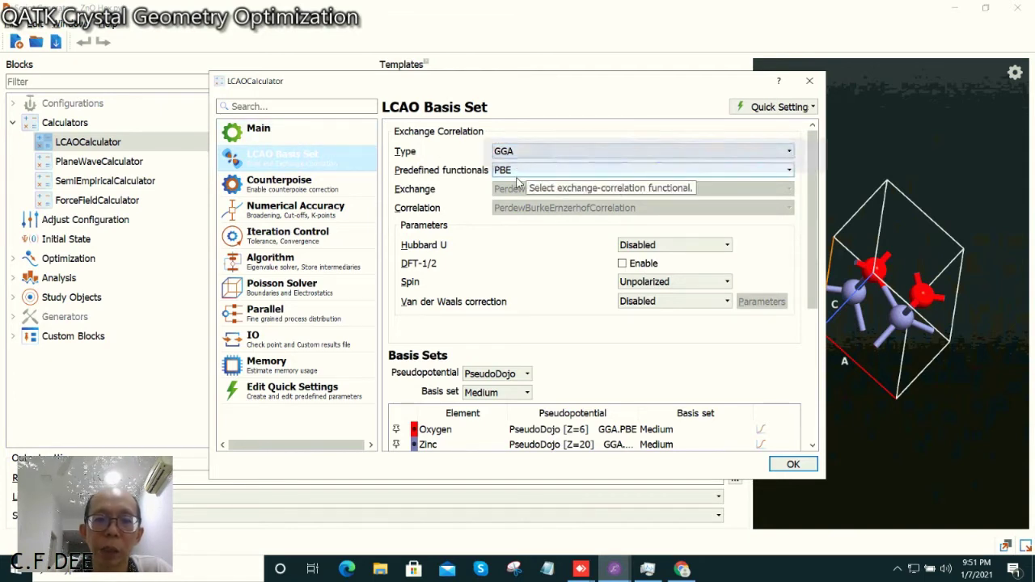
pyautogui.click(275, 212)
pyautogui.click(283, 236)
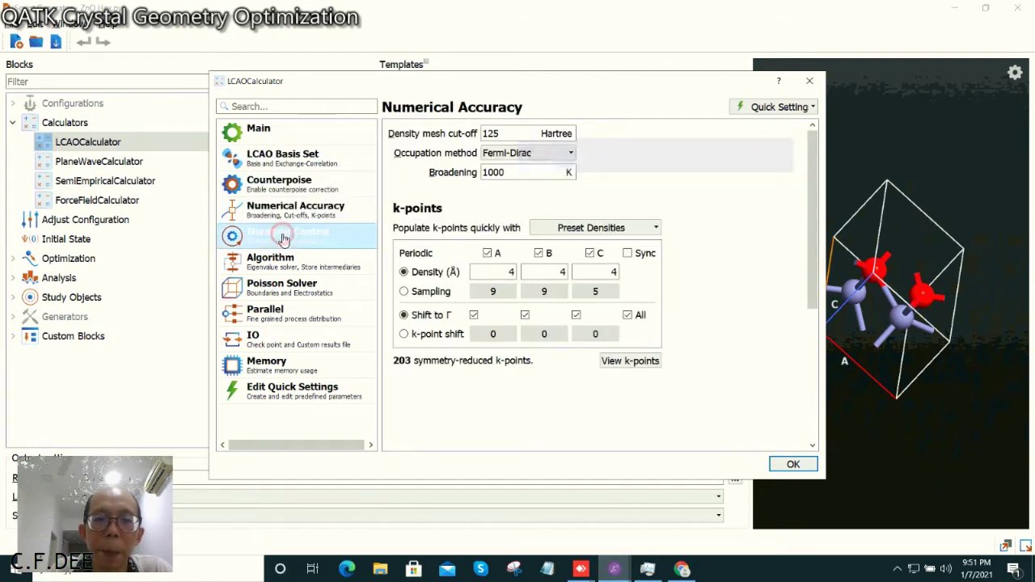
pyautogui.click(273, 261)
pyautogui.click(273, 286)
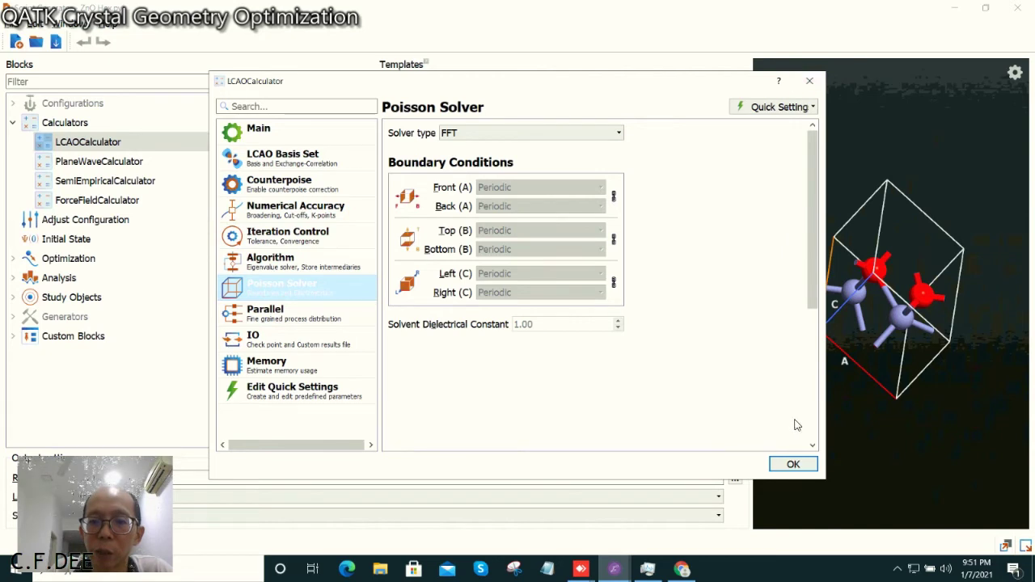
pyautogui.click(792, 465)
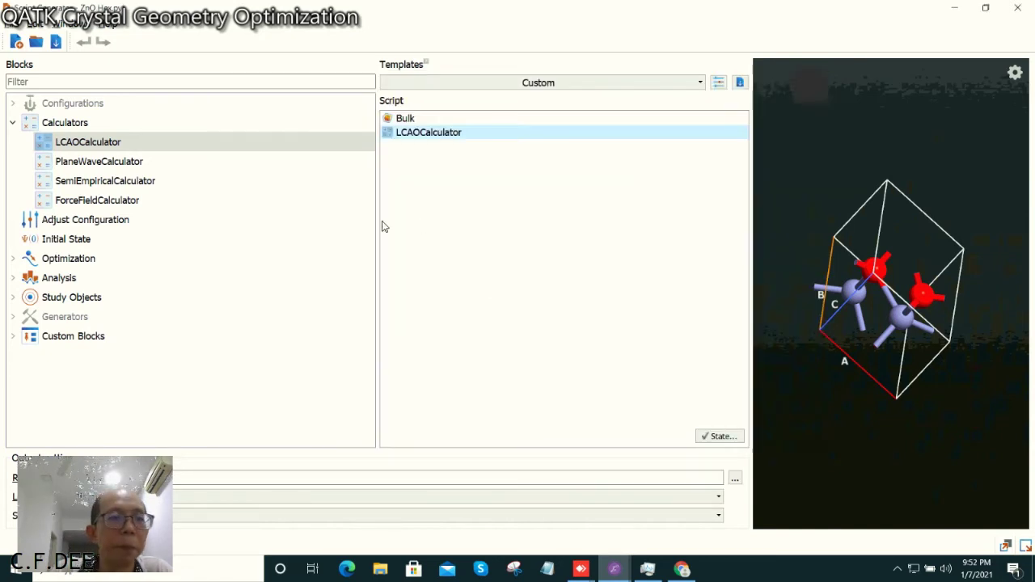
# Drag OptimizeGeometry from the Optimization blocks into the script below LCAOCalculator
pyautogui.click(12, 279)
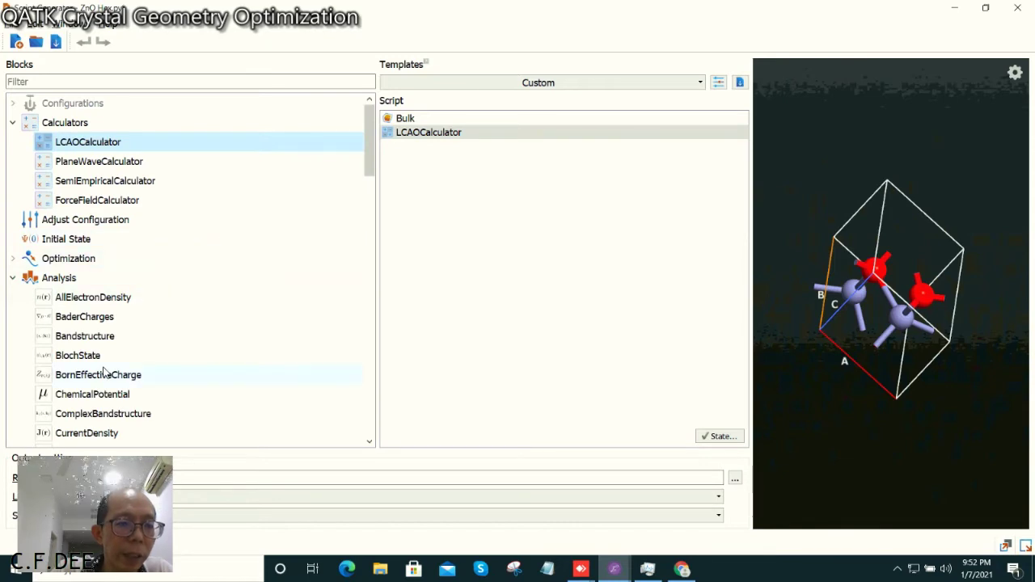
pyautogui.scroll(-3, 103, 369)
pyautogui.scroll(-2, 103, 370)
pyautogui.scroll(-4, 103, 369)
pyautogui.scroll(-3, 103, 370)
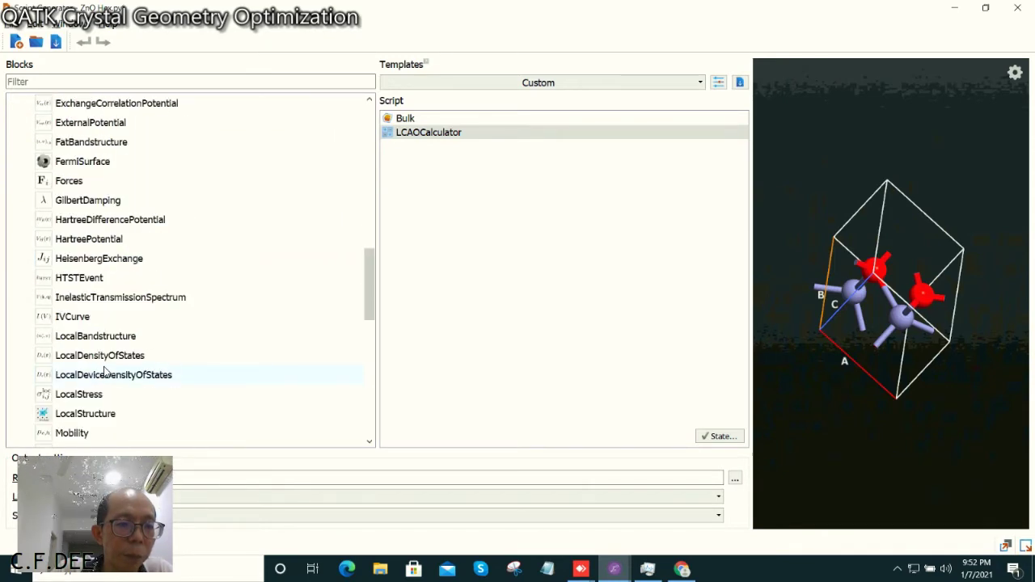
pyautogui.scroll(-4, 104, 369)
pyautogui.scroll(-3, 103, 370)
pyautogui.scroll(-3, 103, 370)
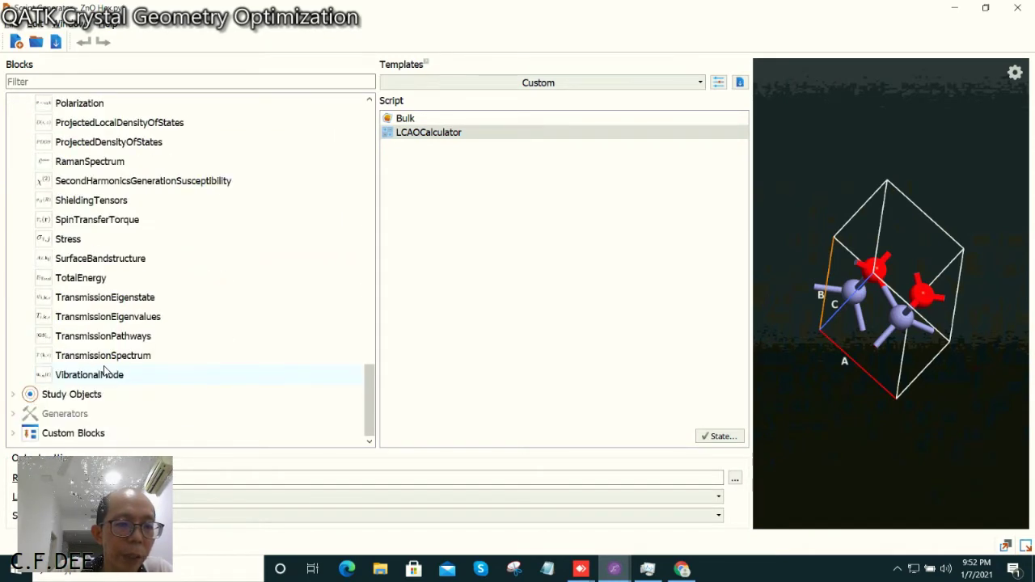
pyautogui.scroll(7, 104, 369)
pyautogui.scroll(4, 103, 369)
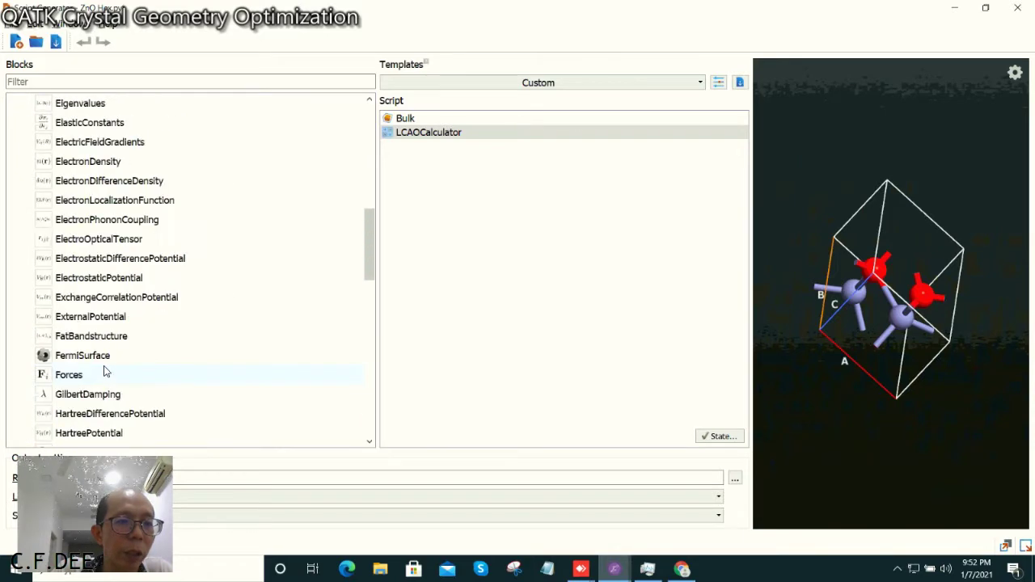
pyautogui.scroll(6, 104, 369)
pyautogui.scroll(2, 104, 364)
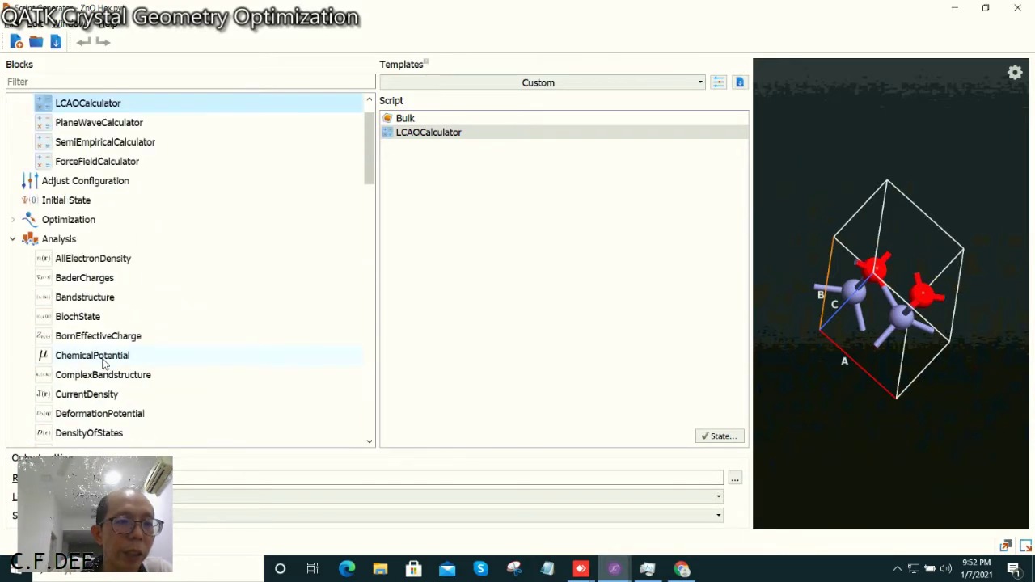
pyautogui.click(13, 239)
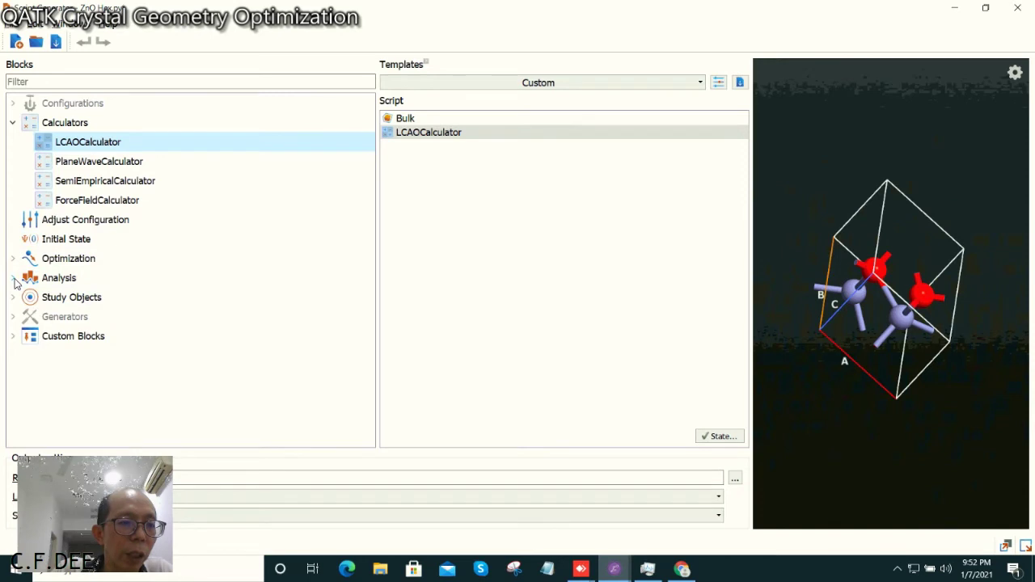
pyautogui.click(13, 260)
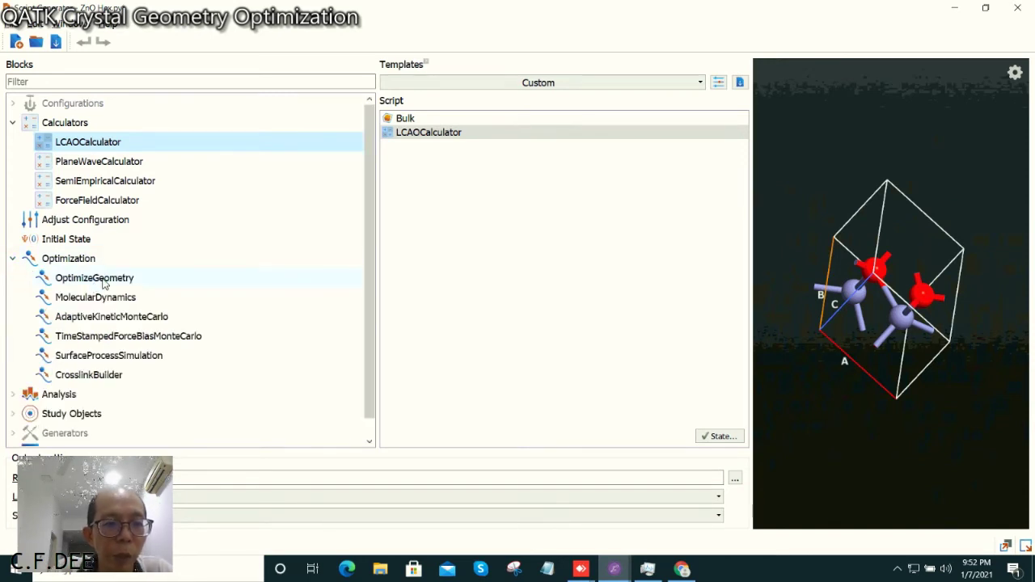
pyautogui.moveTo(103, 282); pyautogui.dragTo(456, 216)
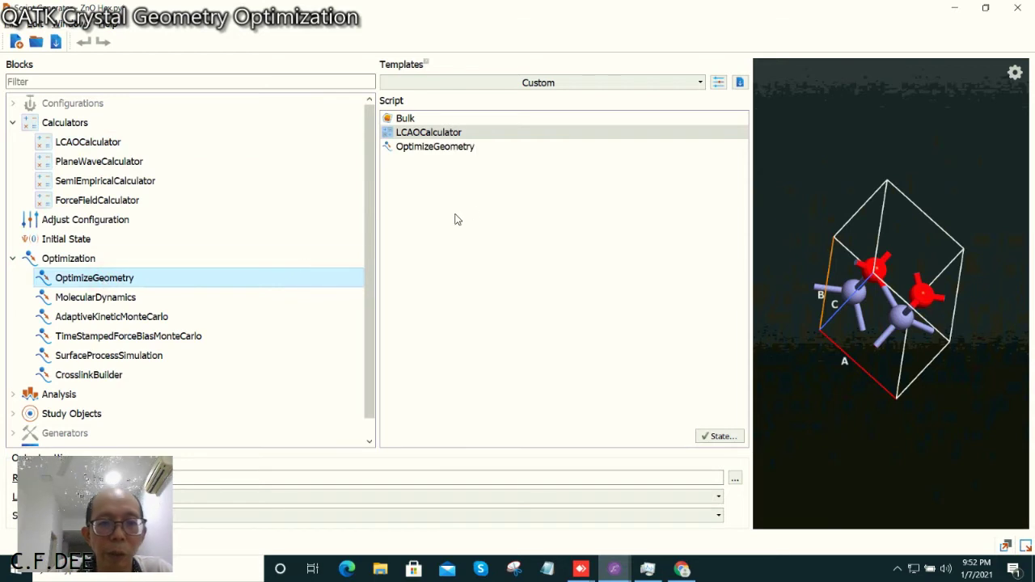
# Open the geometry optimization settings and correct the trajectory filename to ZnO Hex_traj.hdf5
pyautogui.doubleClick(458, 147)
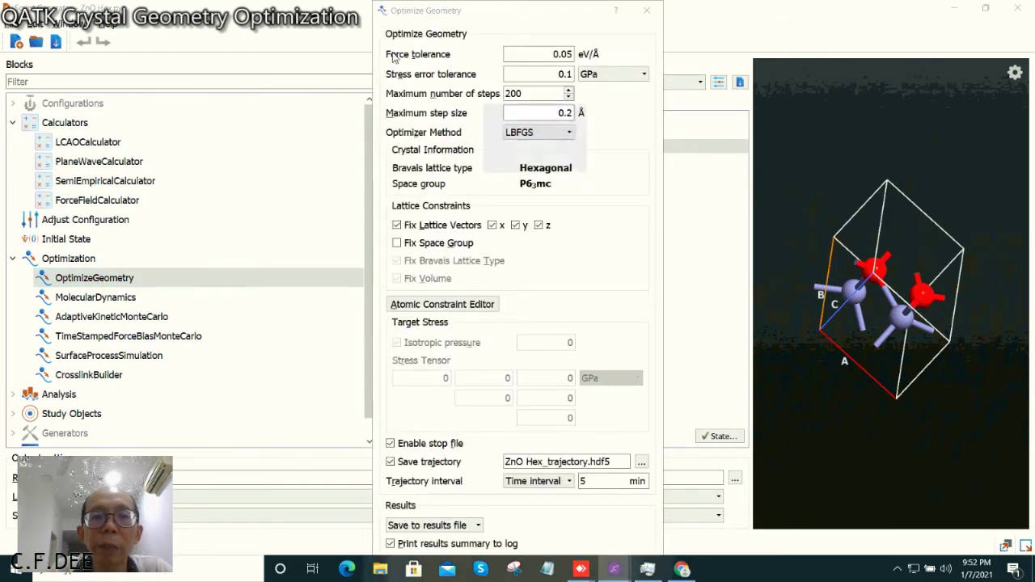
pyautogui.click(549, 54)
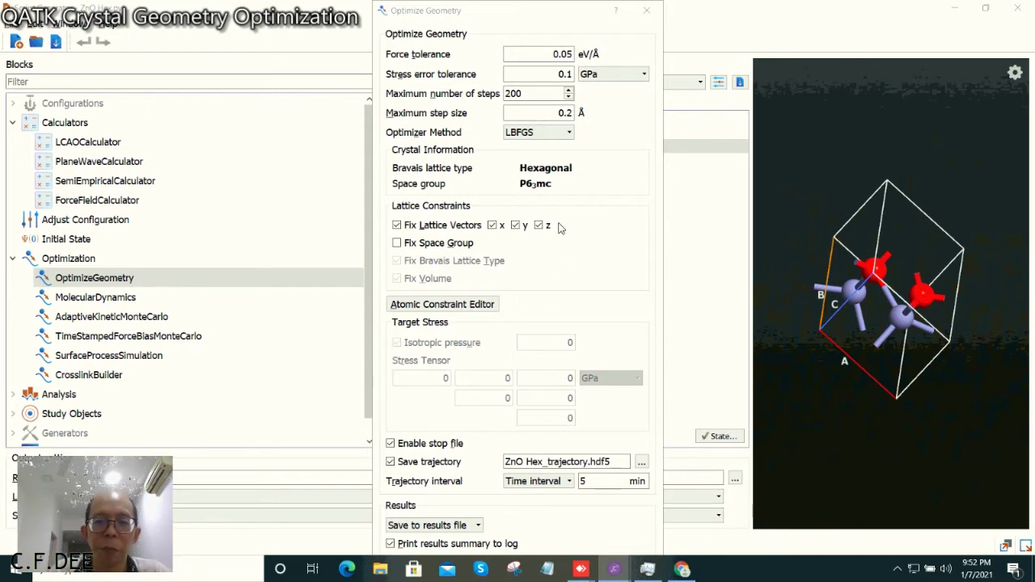
pyautogui.click(616, 463)
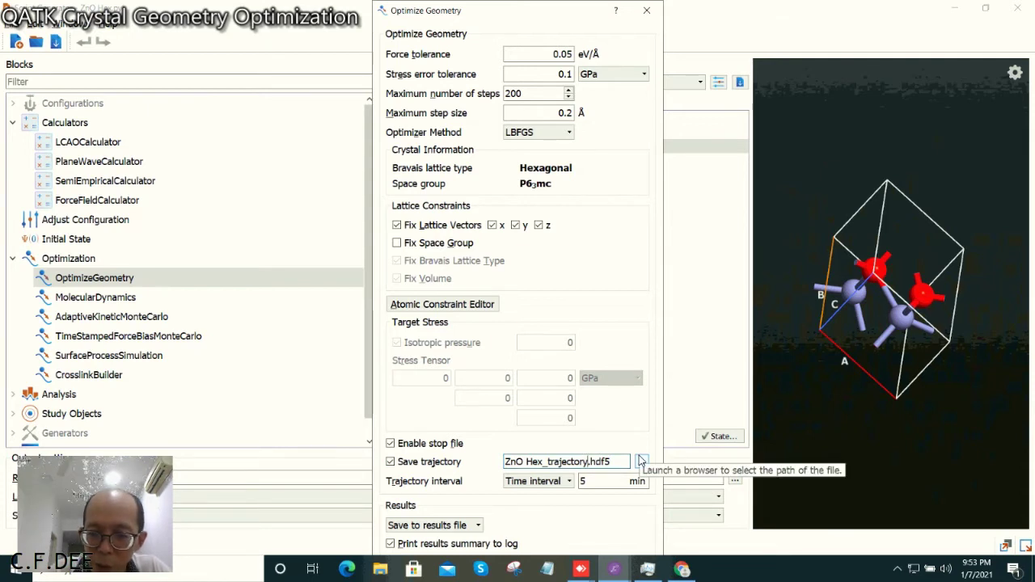
pyautogui.press('BackSpace')
pyautogui.press('BackSpace')
pyautogui.press('BackSpace')
pyautogui.press('BackSpace')
pyautogui.press('BackSpace')
pyautogui.press('BackSpace')
pyautogui.press('BackSpace')
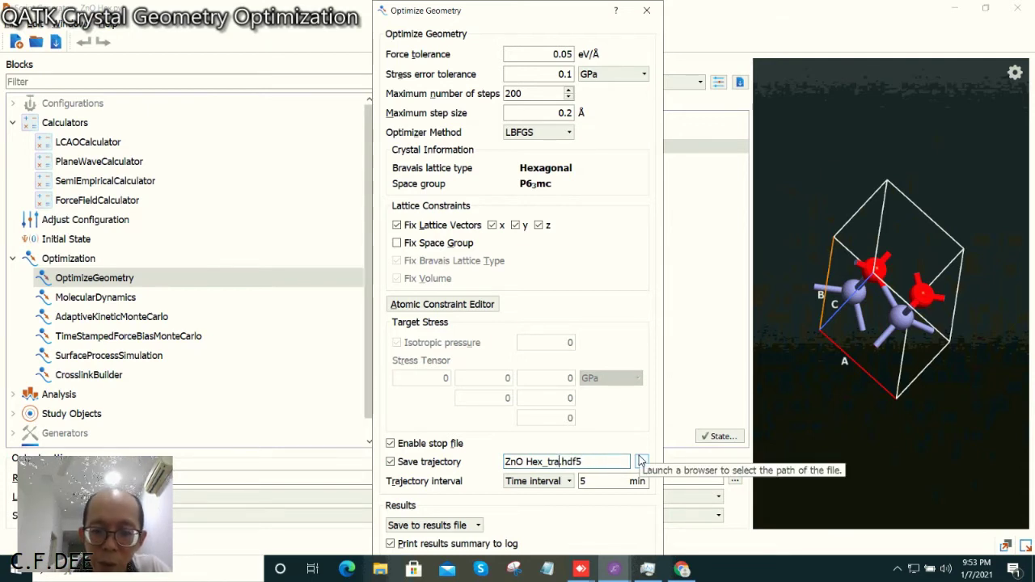
pyautogui.write('j')
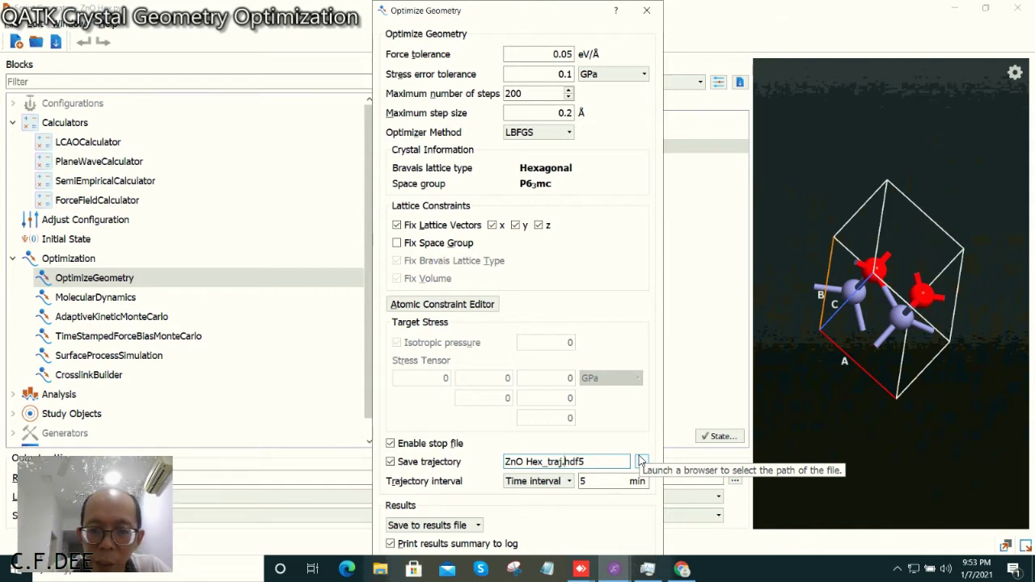
# Set the trajectory save interval to 0.5 minutes
pyautogui.click(590, 481)
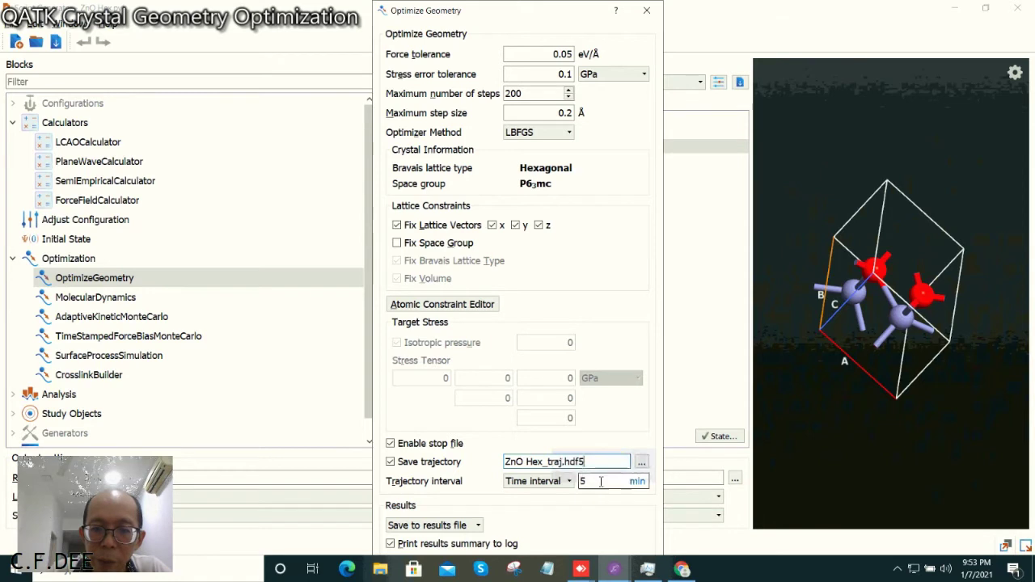
pyautogui.moveTo(590, 481); pyautogui.dragTo(578, 481)
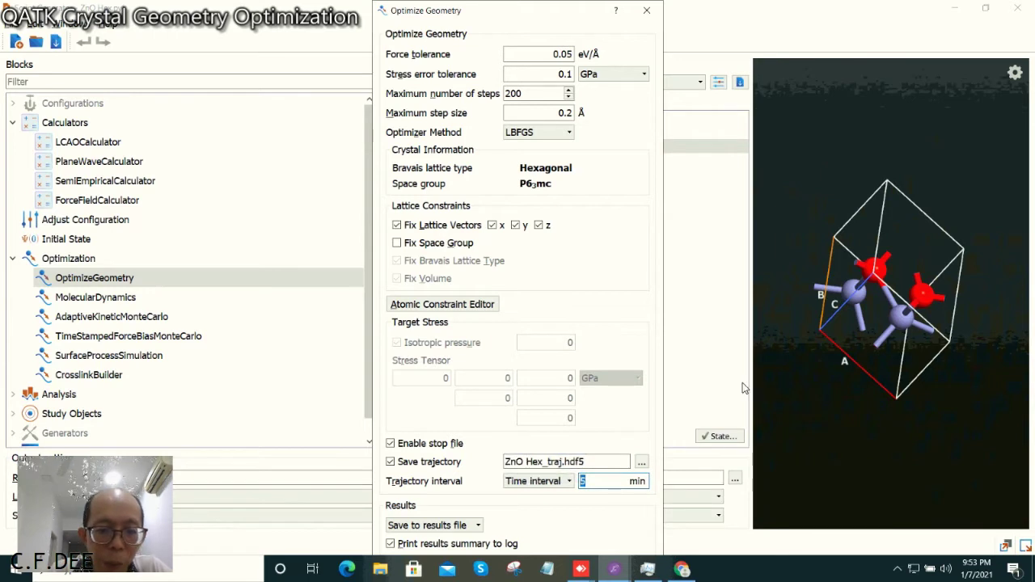
pyautogui.write('3')
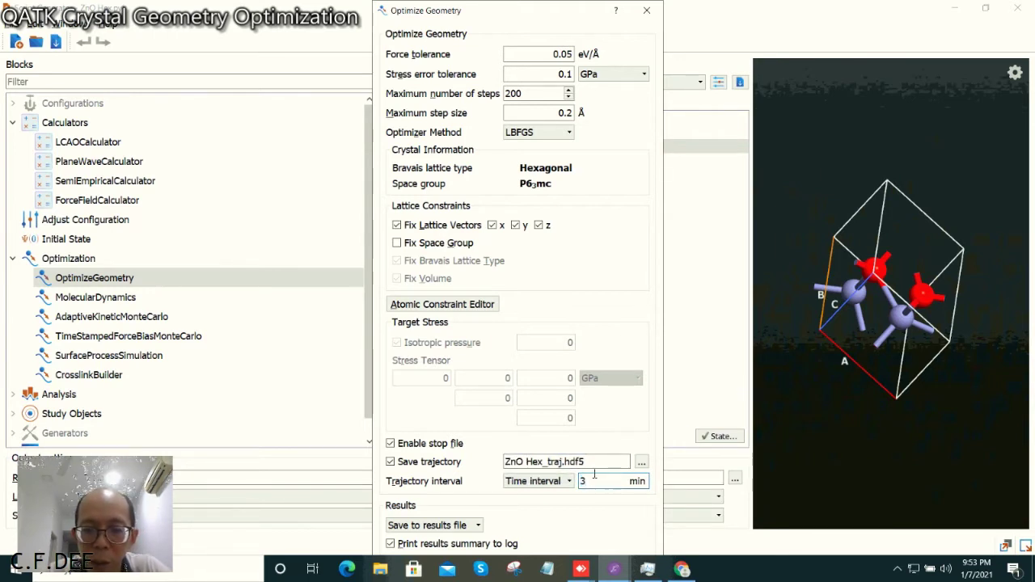
pyautogui.click(591, 483)
pyautogui.doubleClick(591, 482)
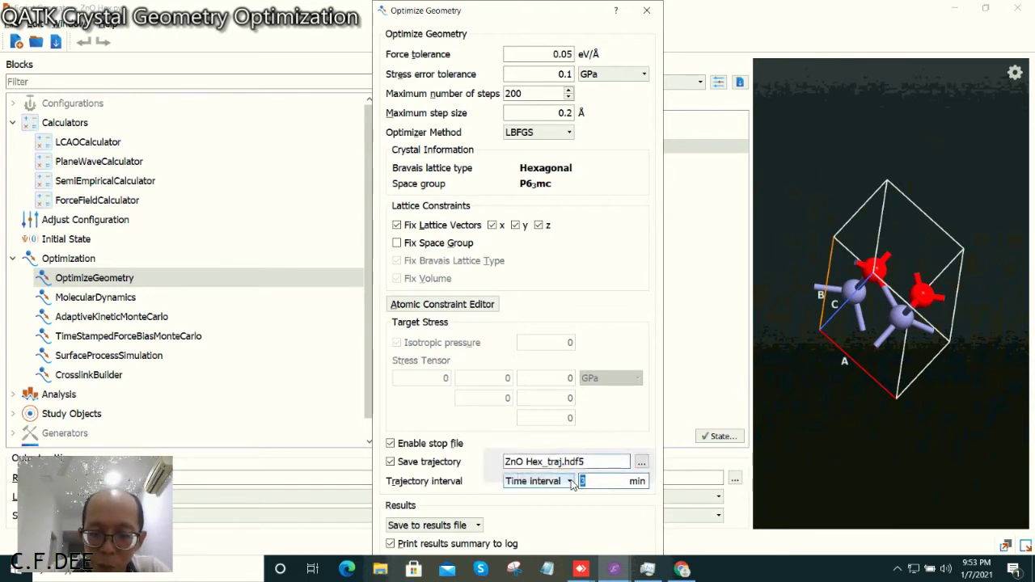
pyautogui.write('0.5')
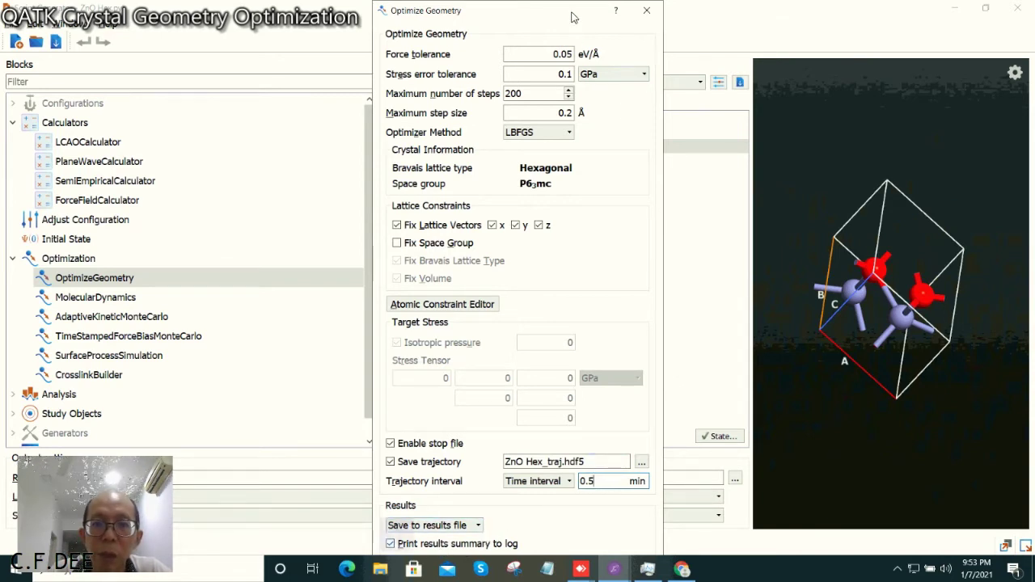
pyautogui.moveTo(572, 16); pyautogui.dragTo(571, 6)
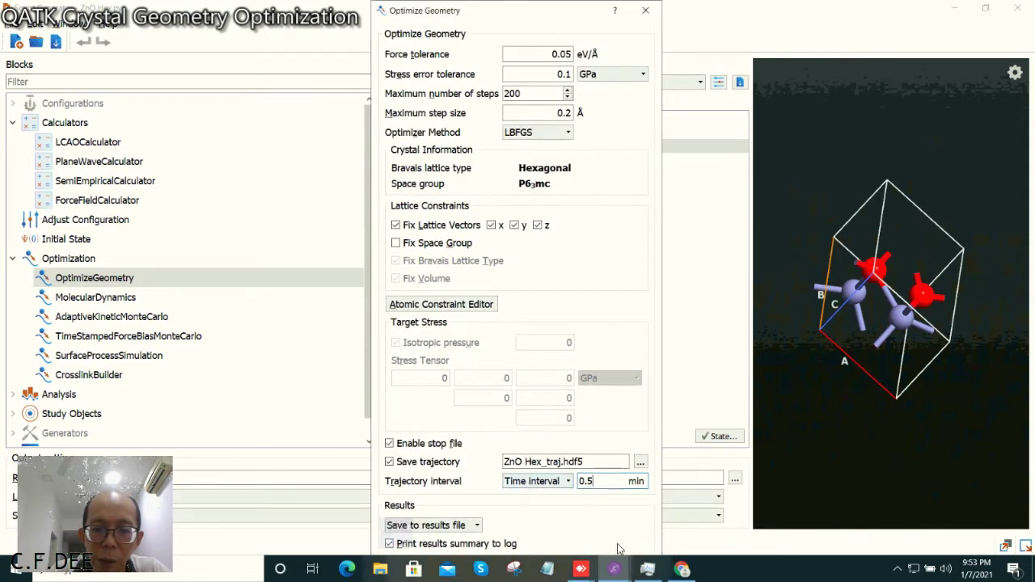
pyautogui.rightClick(734, 569)
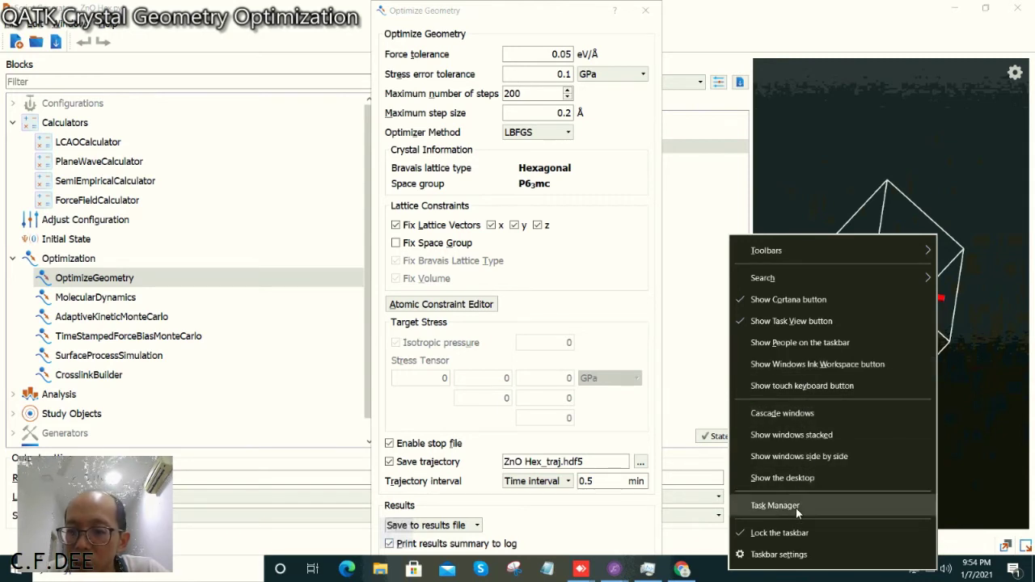
# Turn on 'Automatically hide the taskbar in desktop mode' in Taskbar settings
pyautogui.click(803, 558)
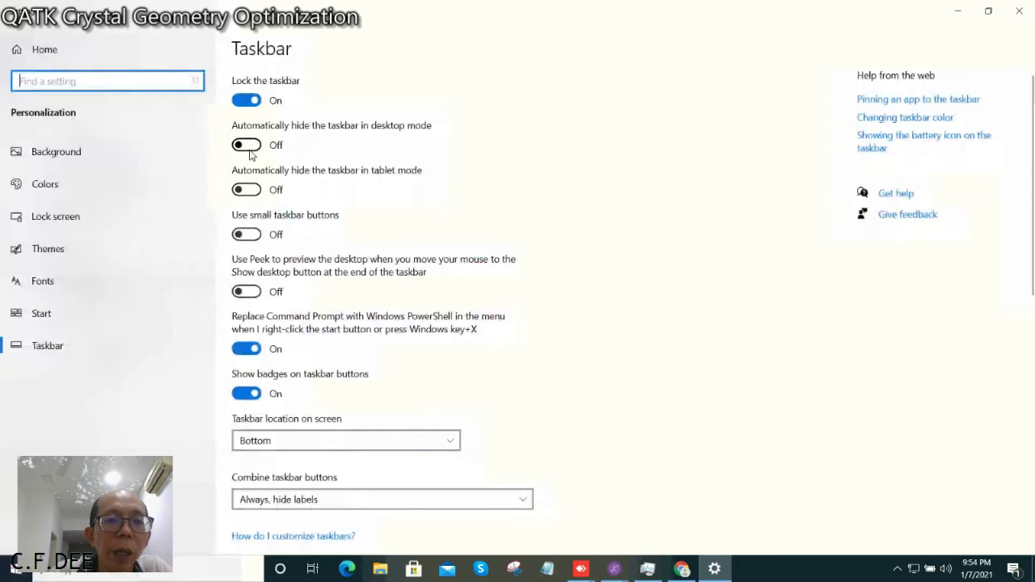
pyautogui.click(246, 145)
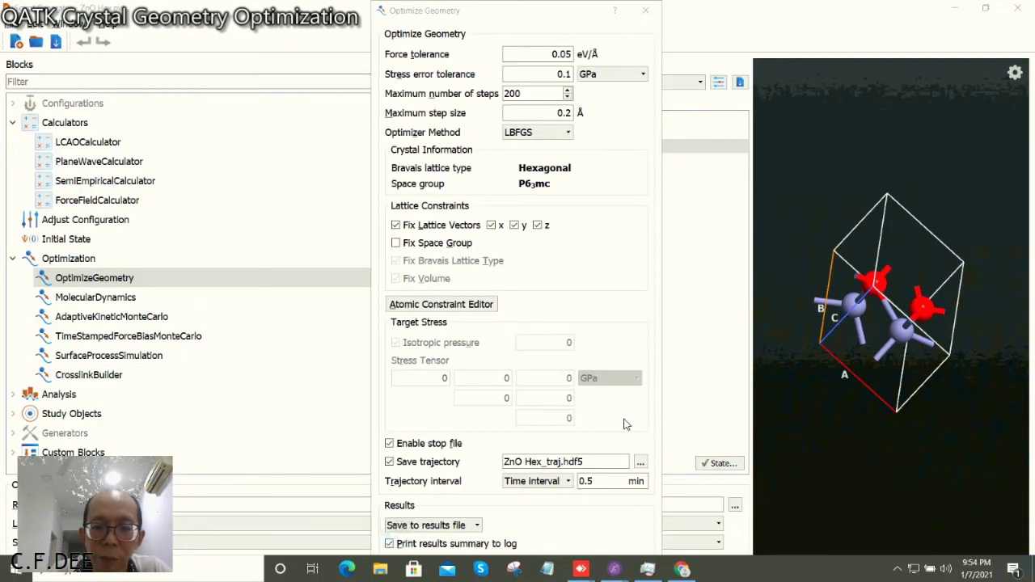
pyautogui.click(614, 542)
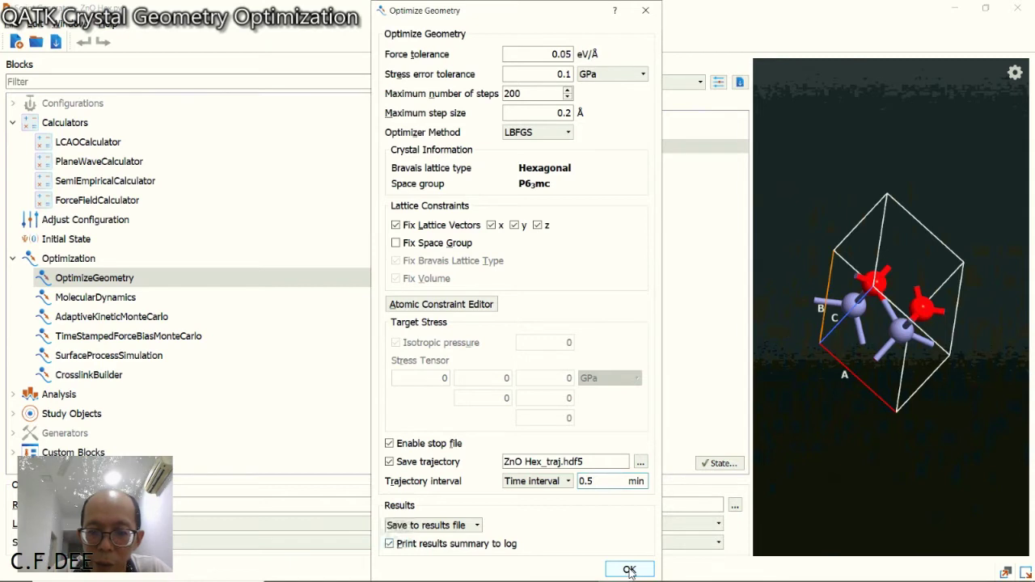
# Accept the OptimizeGeometry settings and list the tools the script can be sent to
pyautogui.click(629, 571)
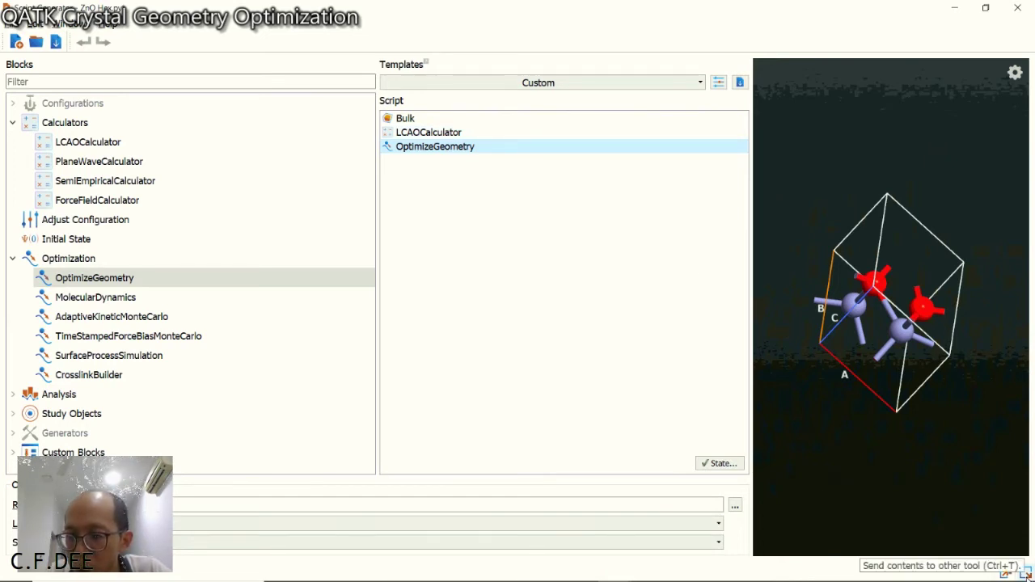
pyautogui.click(1025, 572)
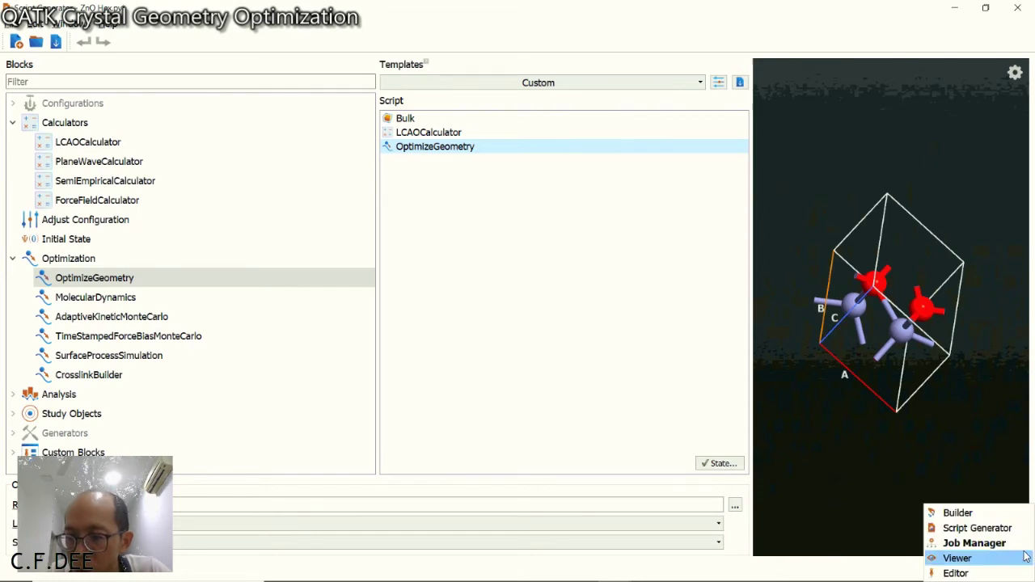
# Send the script to Job Manager, saving it as 'ZnO Hex Optimization Script' in DEE Demo
pyautogui.click(973, 543)
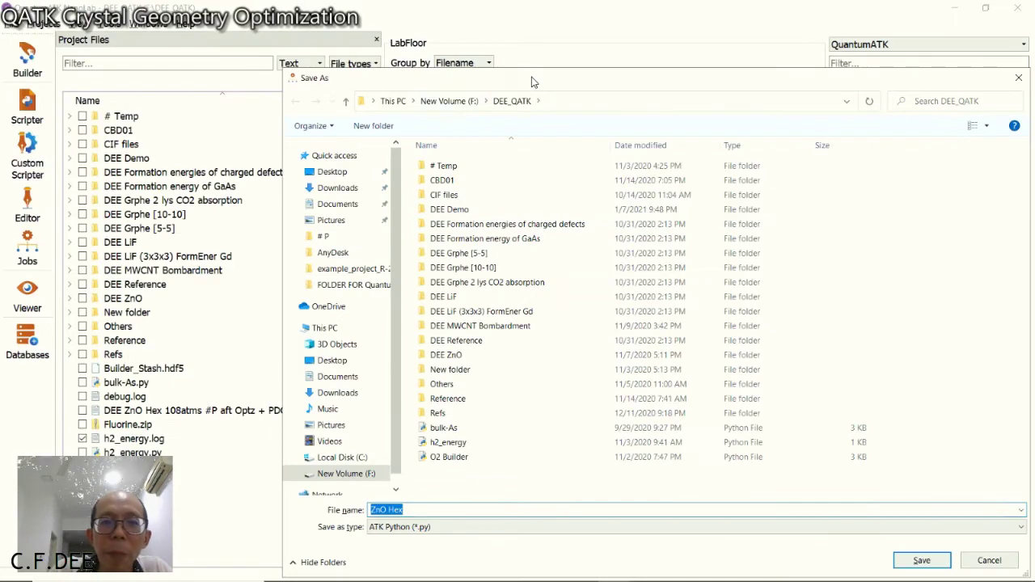
pyautogui.moveTo(532, 81)
pyautogui.mouseDown()
pyautogui.moveTo(404, 50)
pyautogui.moveTo(385, 27)
pyautogui.mouseUp()
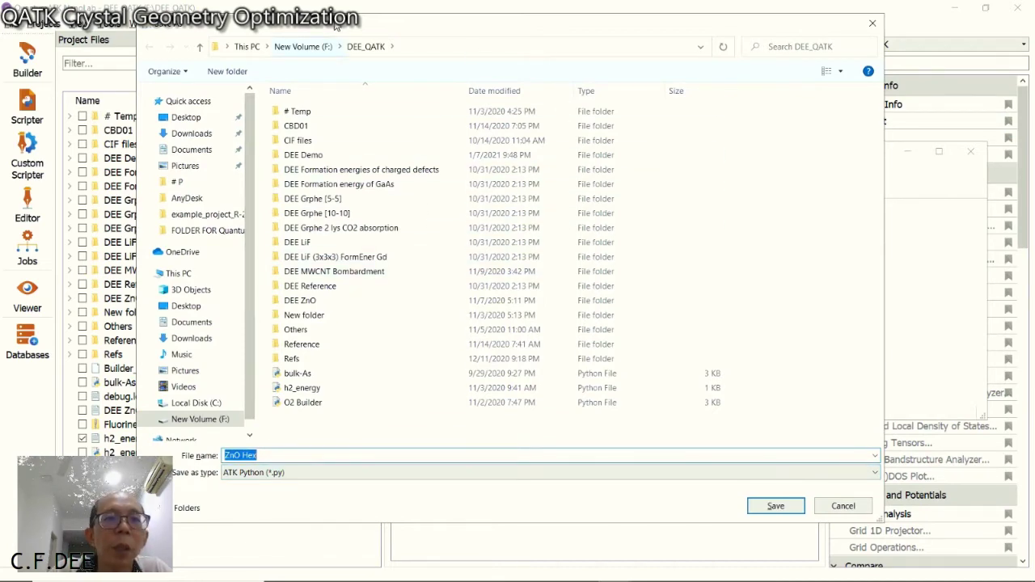
pyautogui.moveTo(334, 27)
pyautogui.mouseDown()
pyautogui.moveTo(343, 319)
pyautogui.moveTo(361, 123)
pyautogui.moveTo(315, 34)
pyautogui.mouseUp()
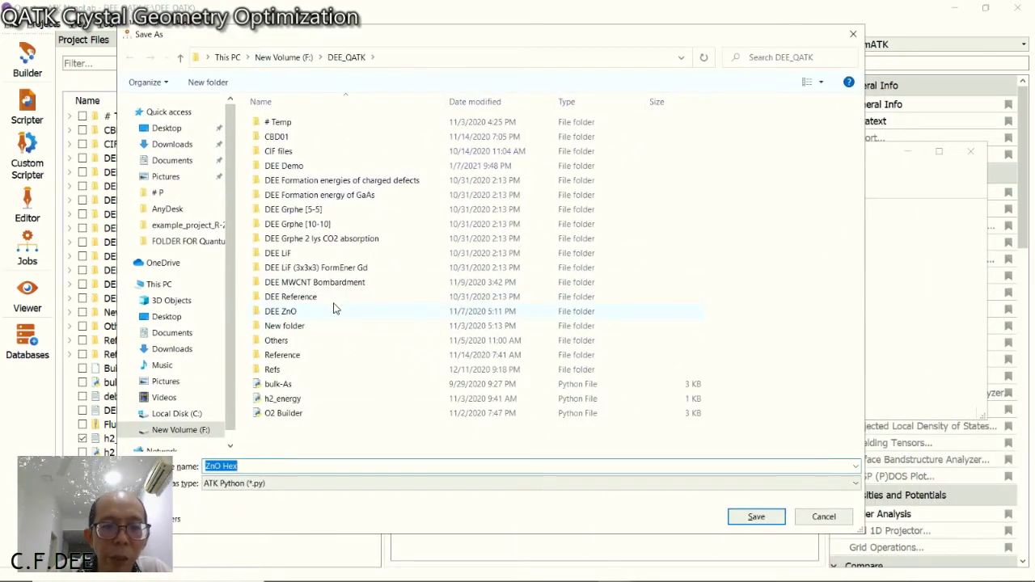
pyautogui.click(241, 466)
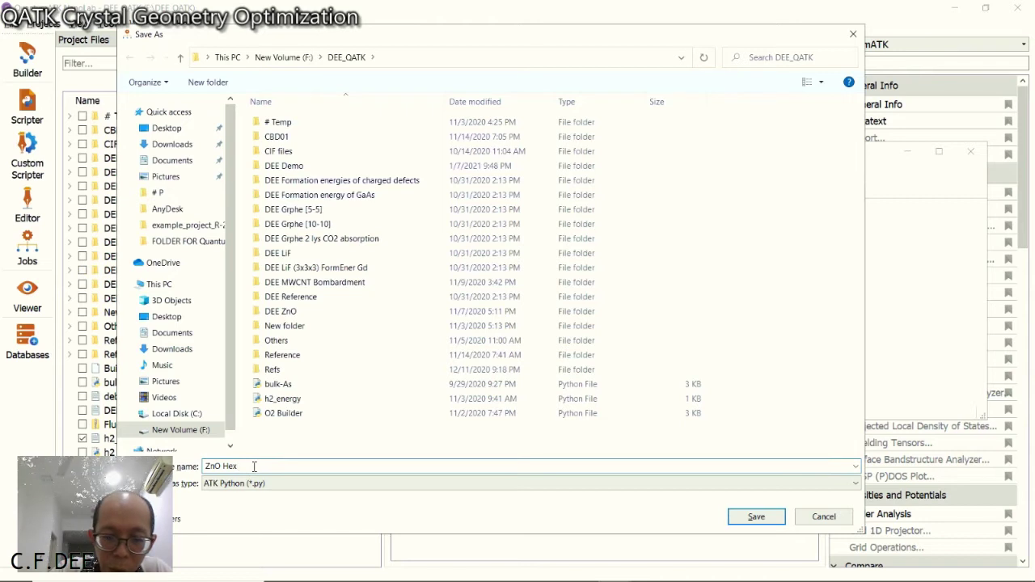
pyautogui.write(' Scr')
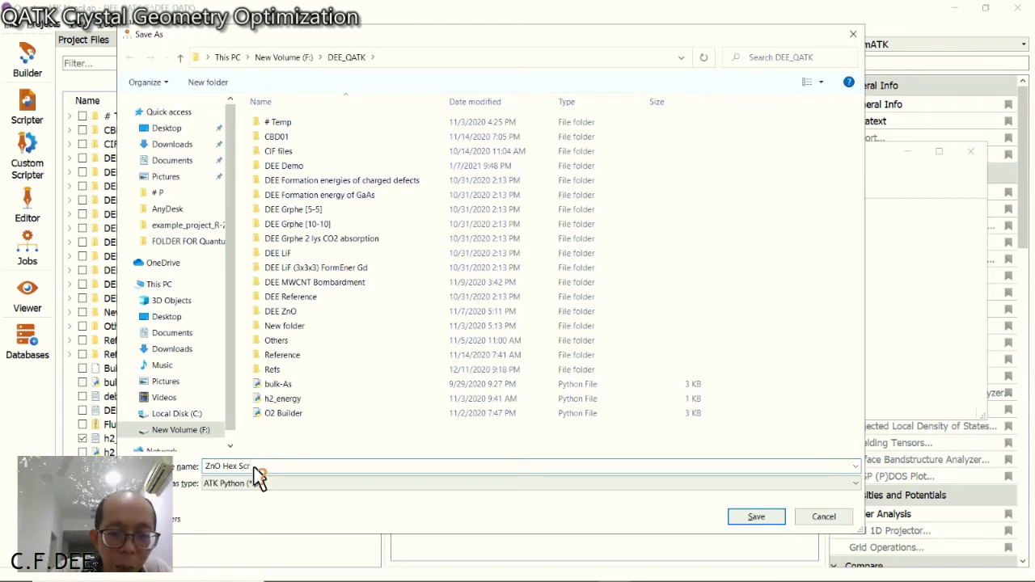
pyautogui.write('ipt')
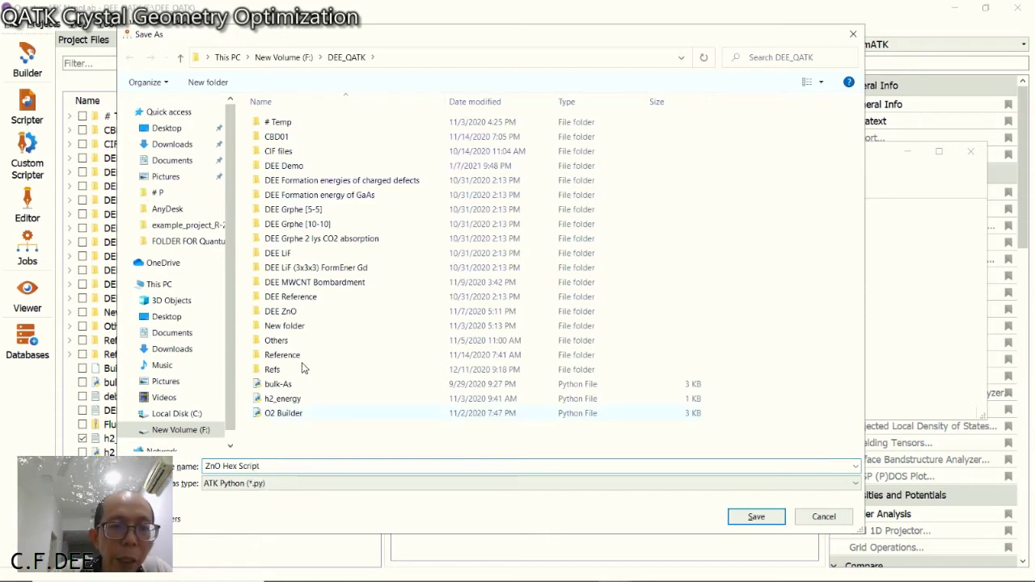
pyautogui.doubleClick(287, 165)
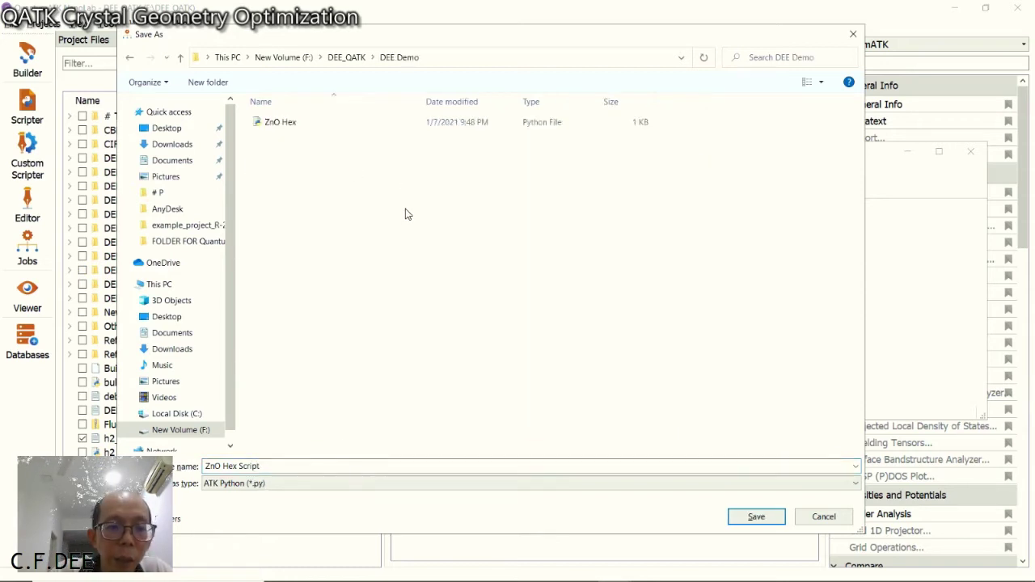
pyautogui.click(347, 467)
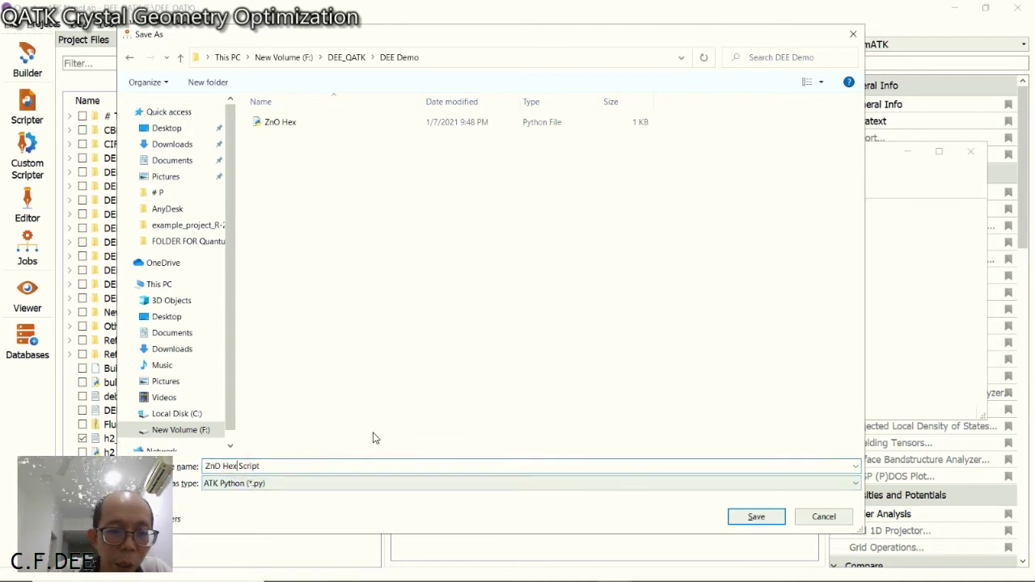
pyautogui.write('Optim ')
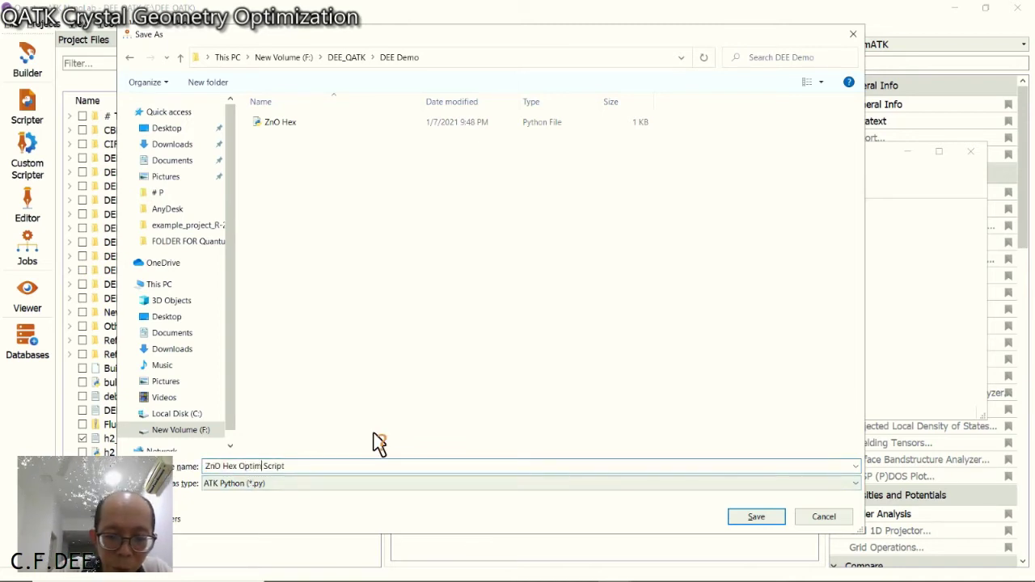
pyautogui.write('ization')
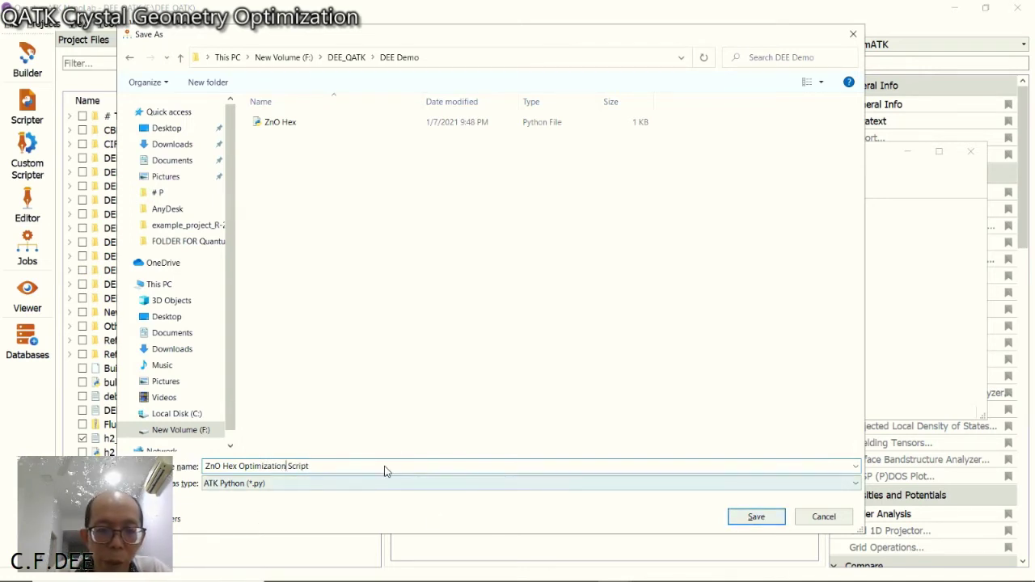
pyautogui.click(754, 518)
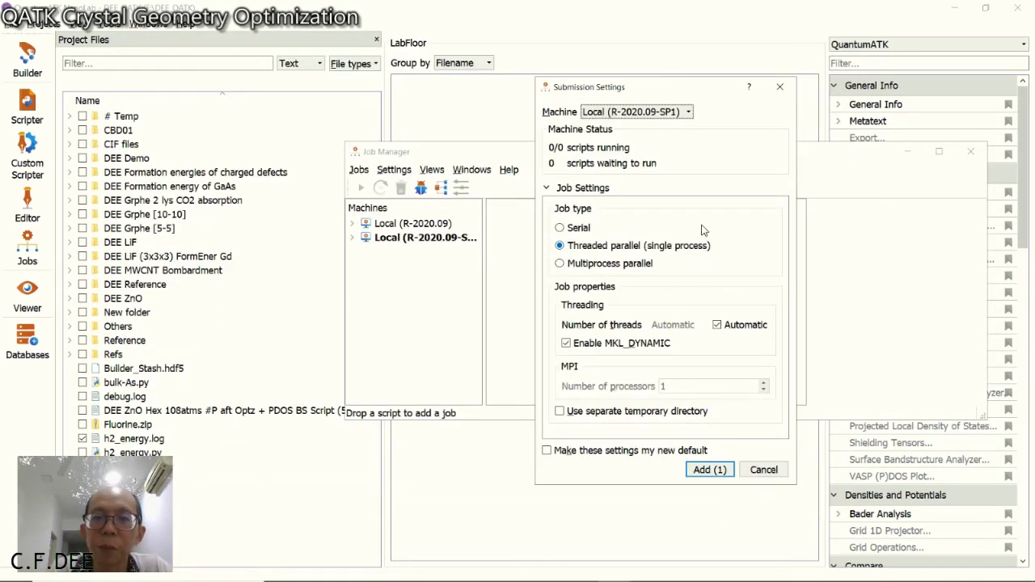
# Queue the script as a serial job on the Local (R-2020.09-SP1) machine
pyautogui.moveTo(664, 87); pyautogui.dragTo(517, 77)
pyautogui.click(542, 102)
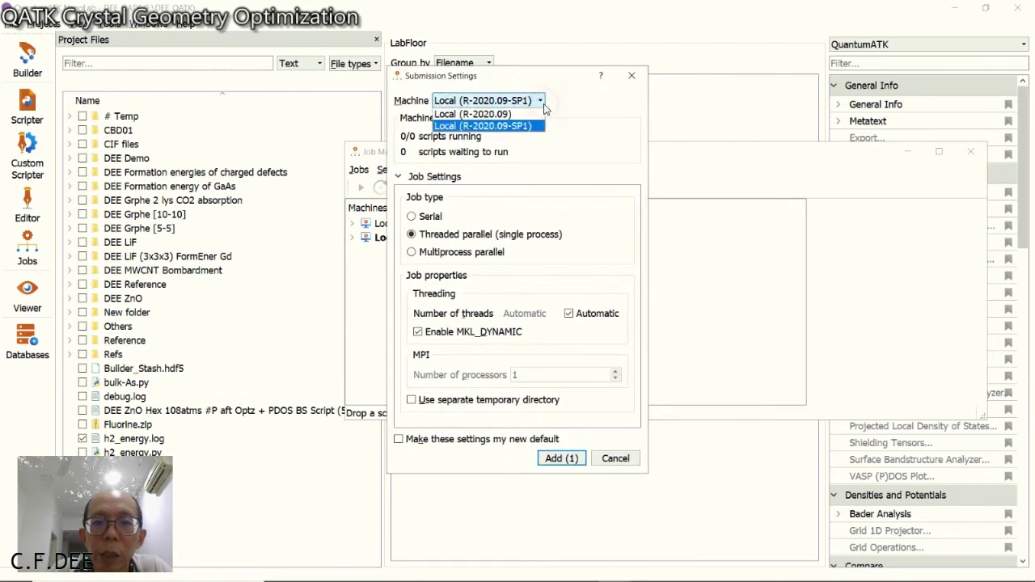
pyautogui.click(501, 126)
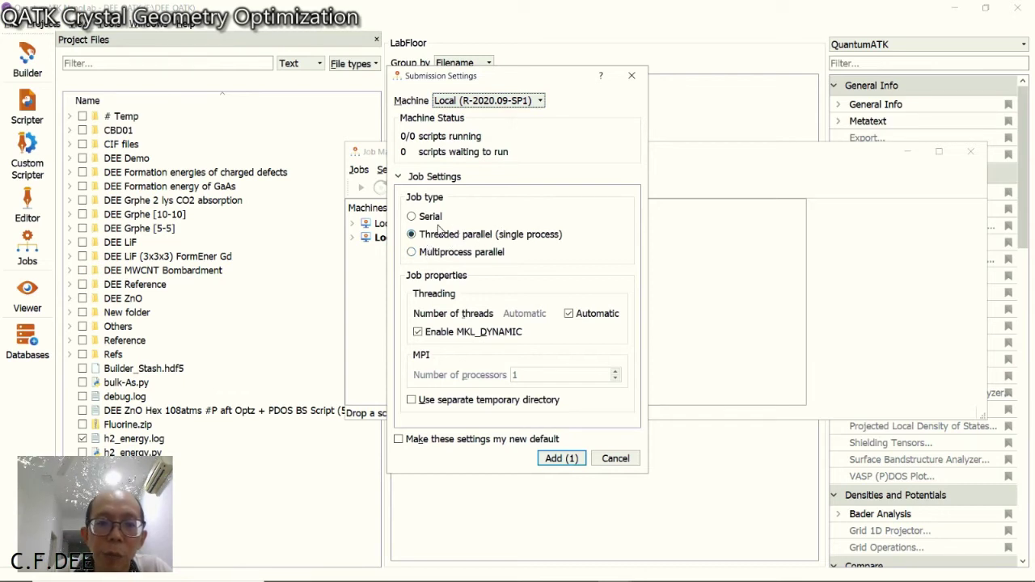
pyautogui.click(426, 216)
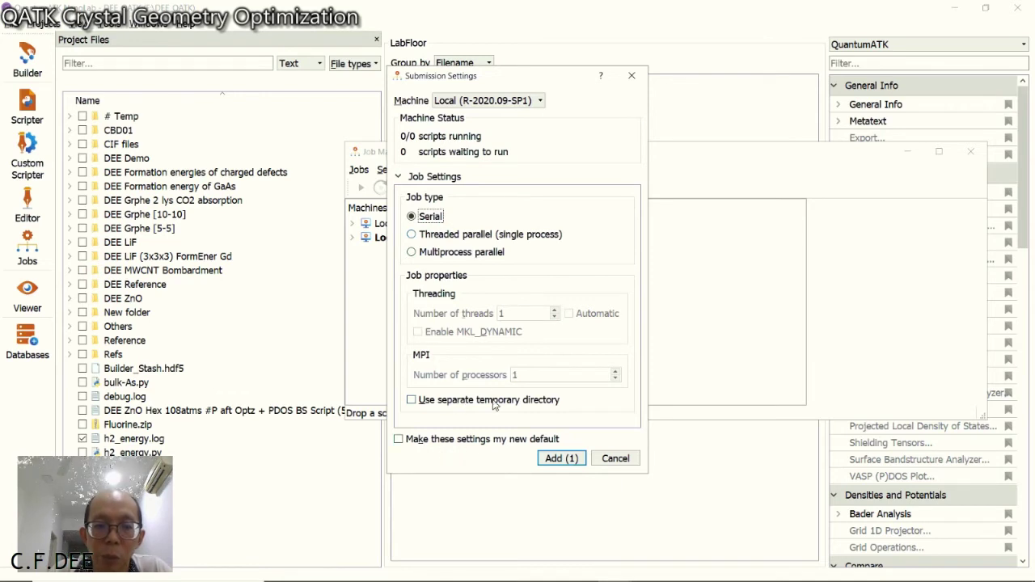
pyautogui.click(572, 464)
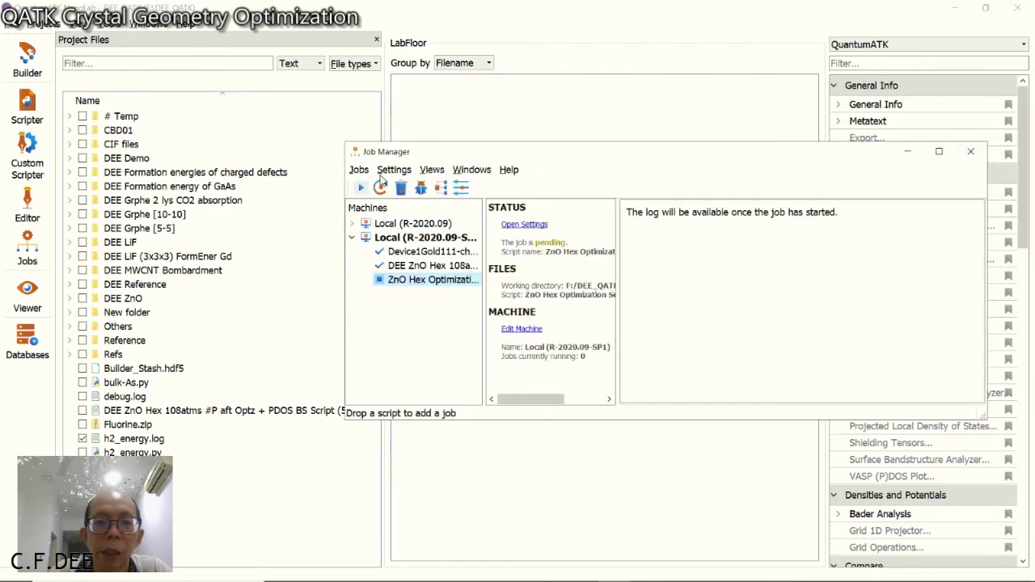
pyautogui.click(940, 153)
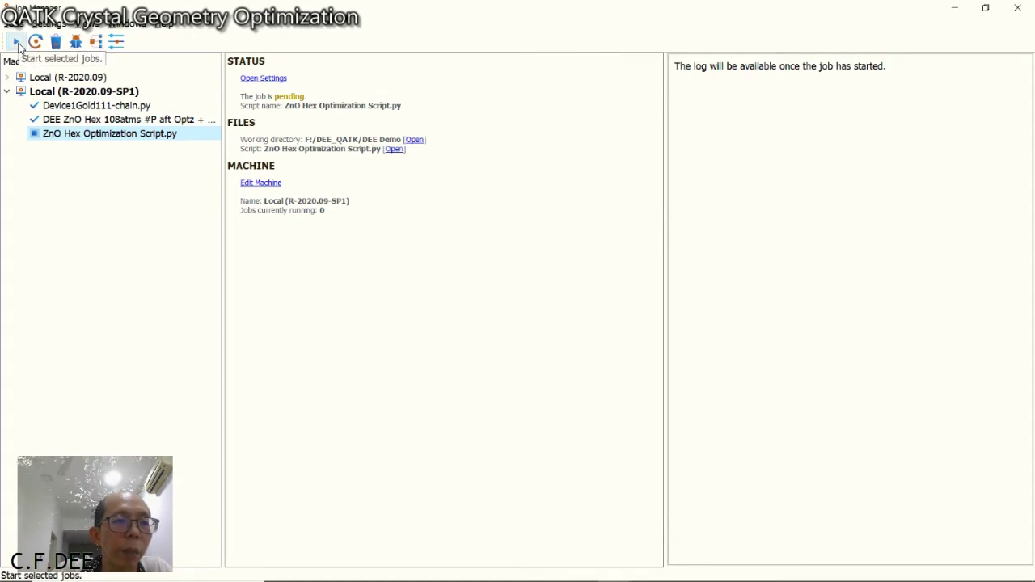
# Start the pending ZnO Hex Optimization Script job and let it converge in 1 step
pyautogui.click(17, 42)
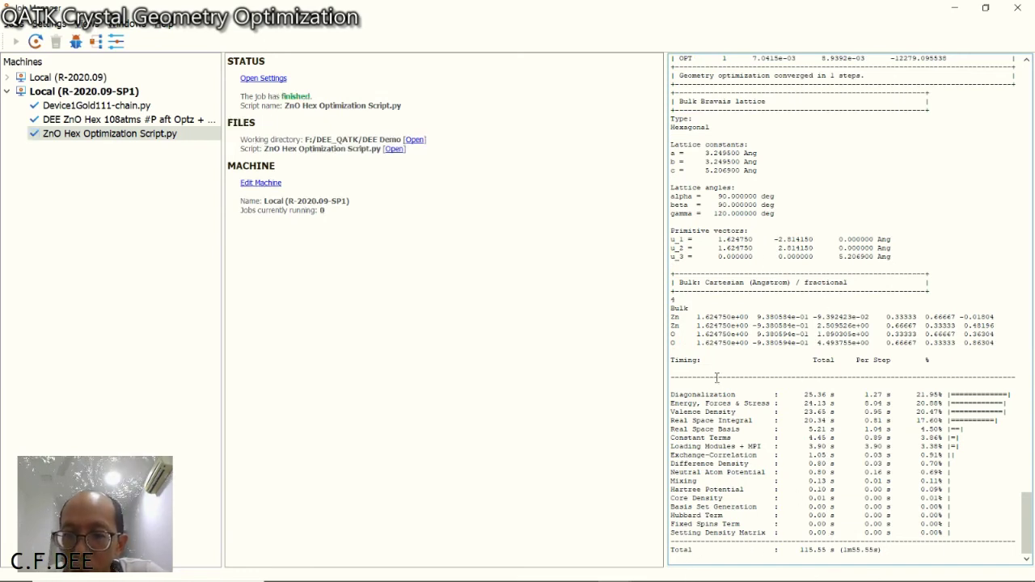
# Select the finished ZnO Hex Optimization Script.py job to review its converged log
pyautogui.click(34, 138)
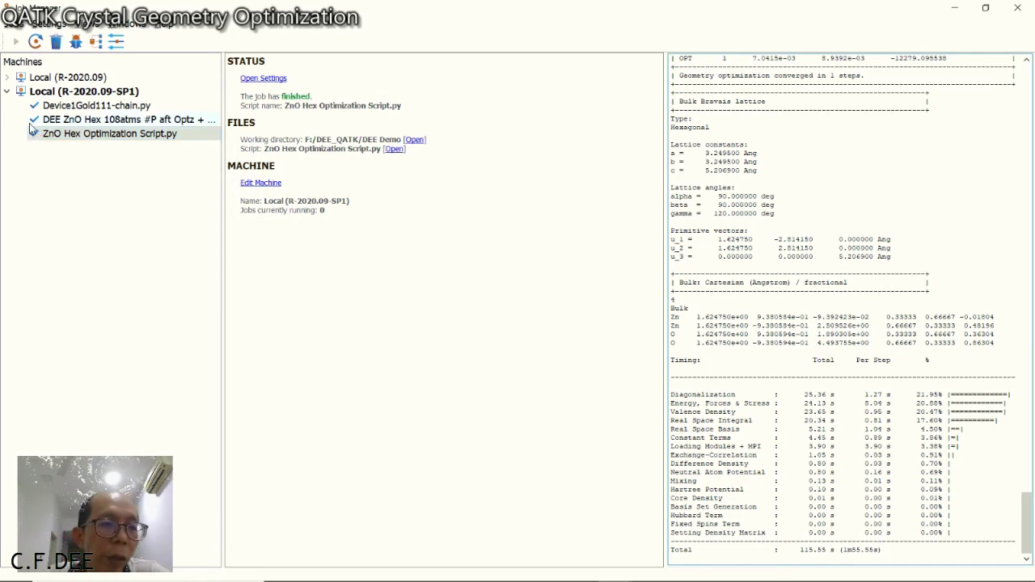